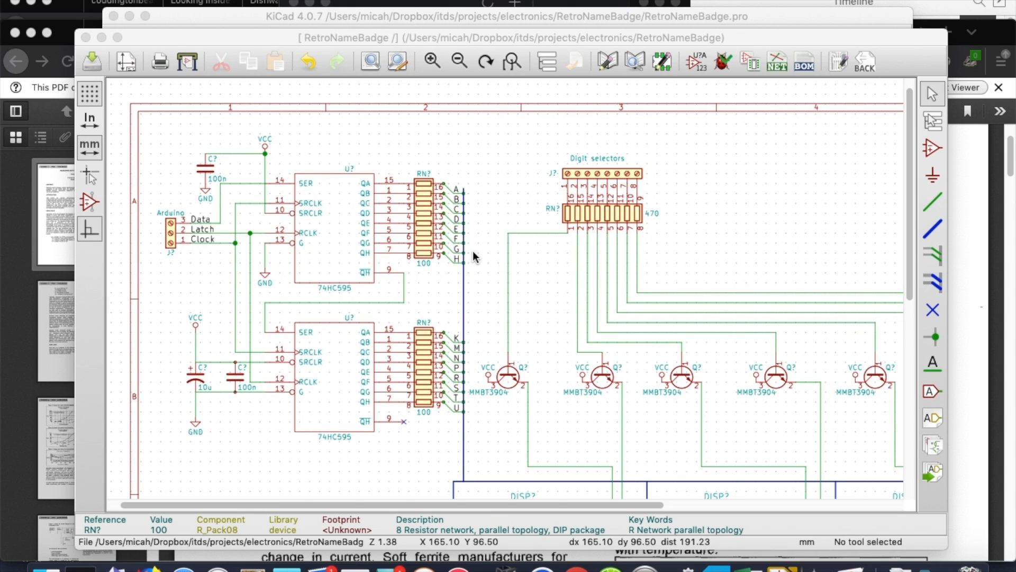
Examine the schematic's shift registers, resistor networks, digit selector connector, driver transistors and the row of 16-segment displays
{"action": "left_click_drag", "start_coordinate": [910, 256], "coordinate": [911, 403]}
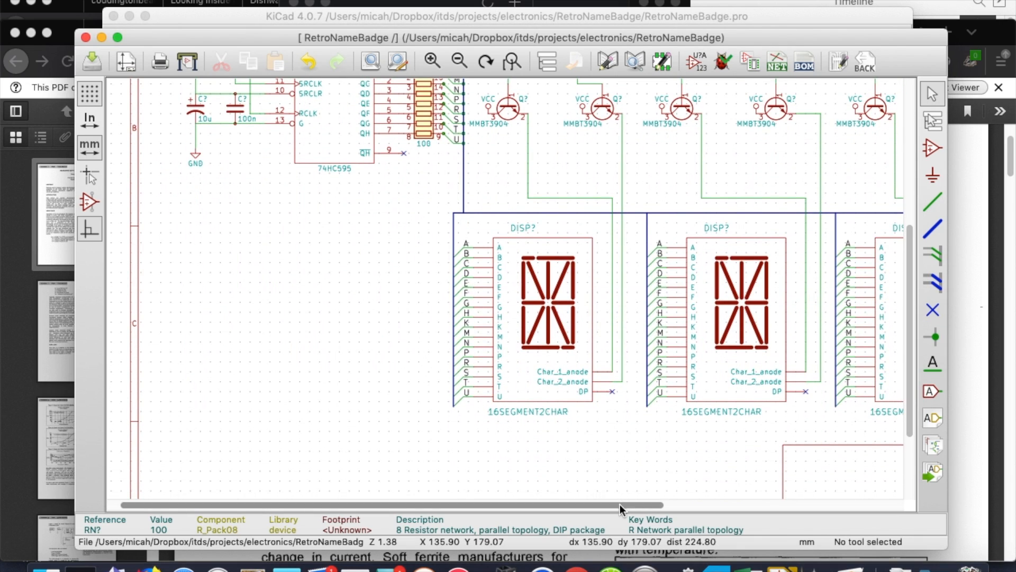
{"action": "left_click_drag", "start_coordinate": [909, 367], "coordinate": [893, 223]}
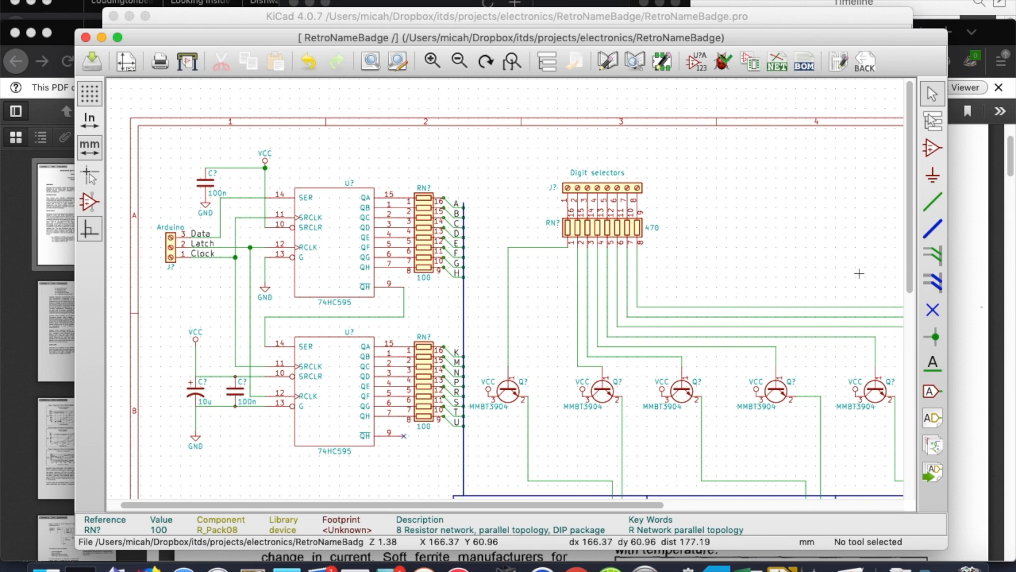
{"action": "left_click_drag", "start_coordinate": [907, 246], "coordinate": [906, 269]}
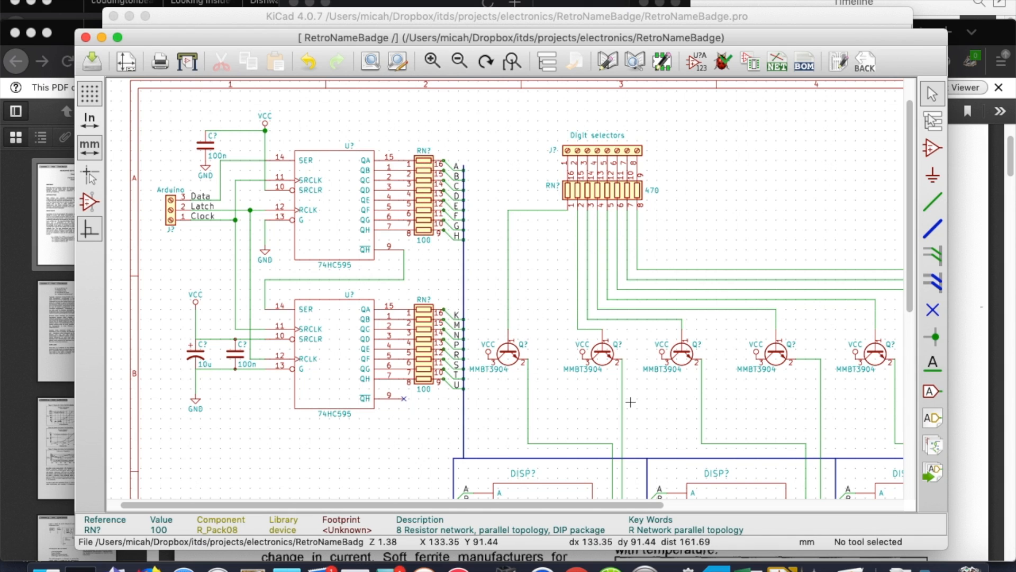
{"action": "left_click_drag", "start_coordinate": [910, 259], "coordinate": [910, 394]}
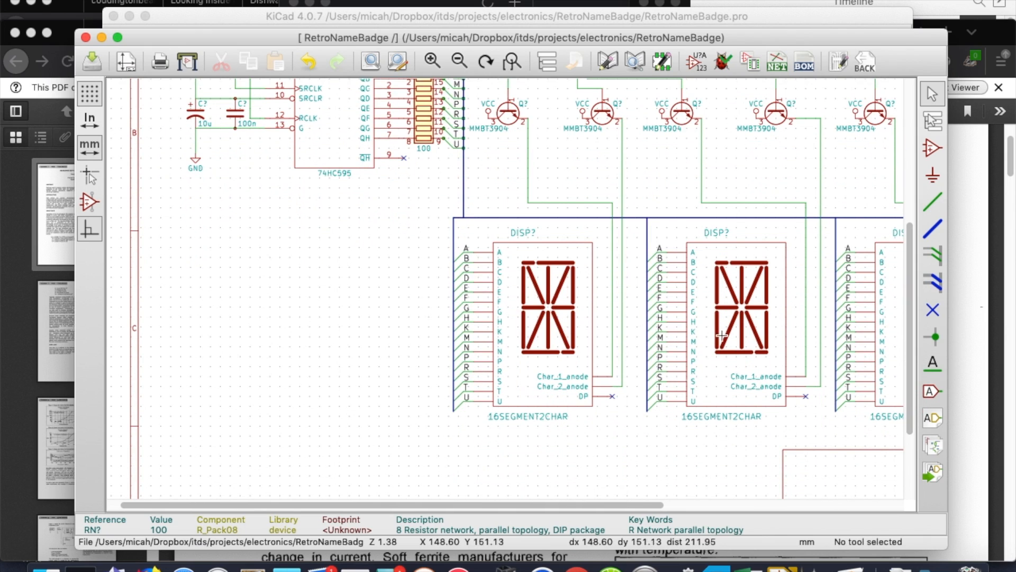
{"action": "left_click_drag", "start_coordinate": [908, 286], "coordinate": [903, 231]}
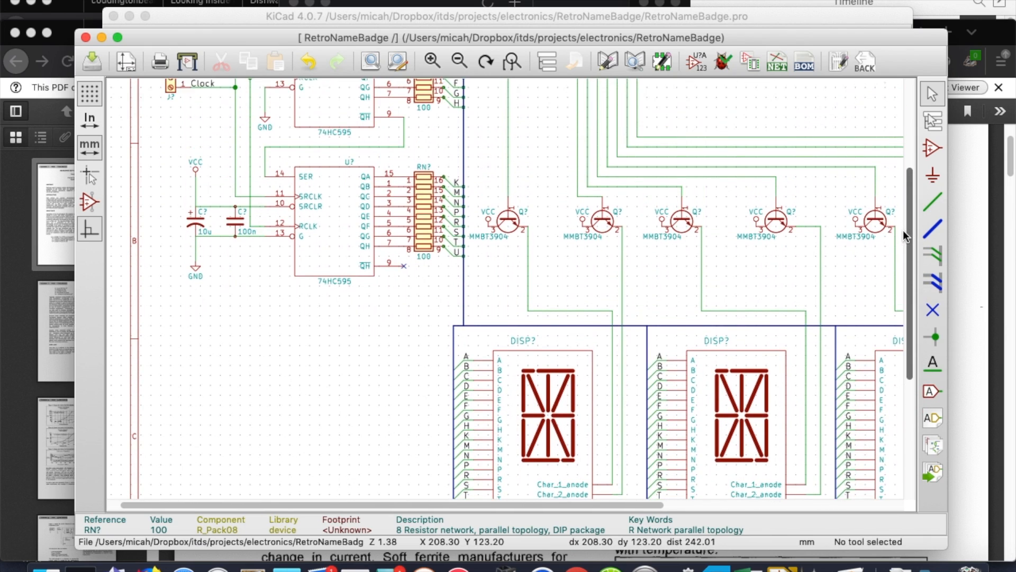
{"action": "left_click_drag", "start_coordinate": [577, 503], "coordinate": [711, 525]}
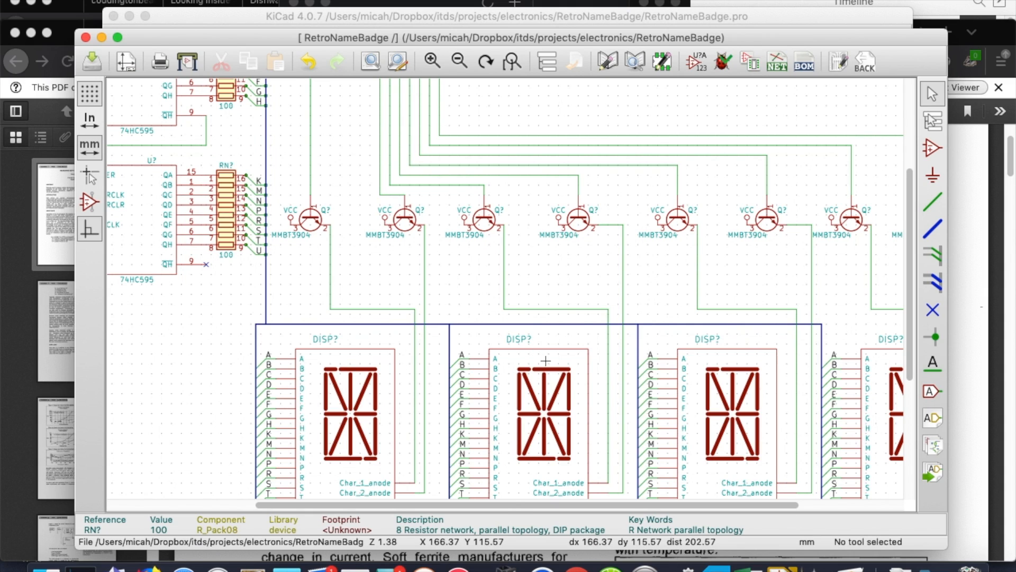
{"action": "left_click_drag", "start_coordinate": [507, 505], "coordinate": [602, 505]}
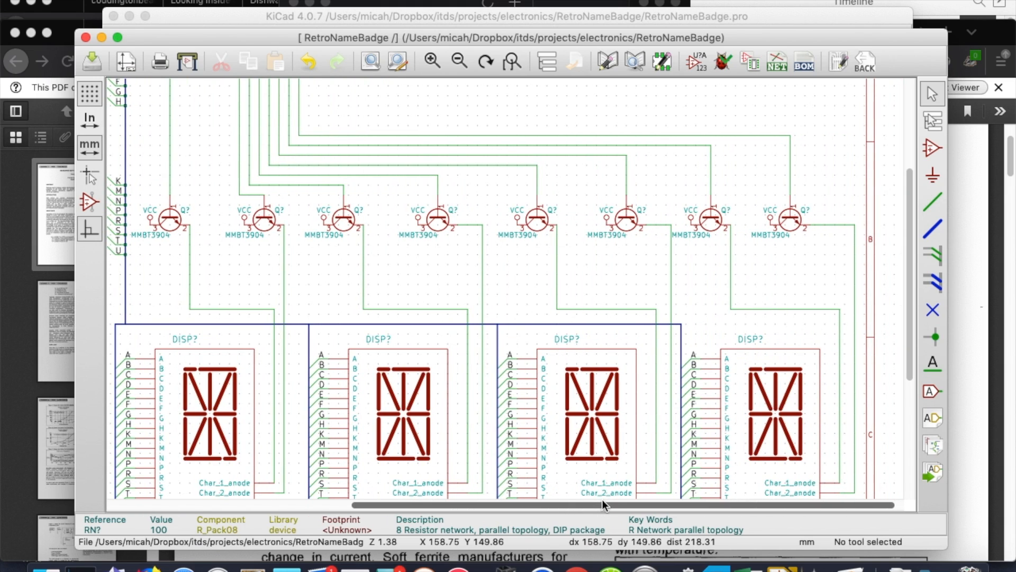
{"action": "left_click_drag", "start_coordinate": [592, 503], "coordinate": [478, 523]}
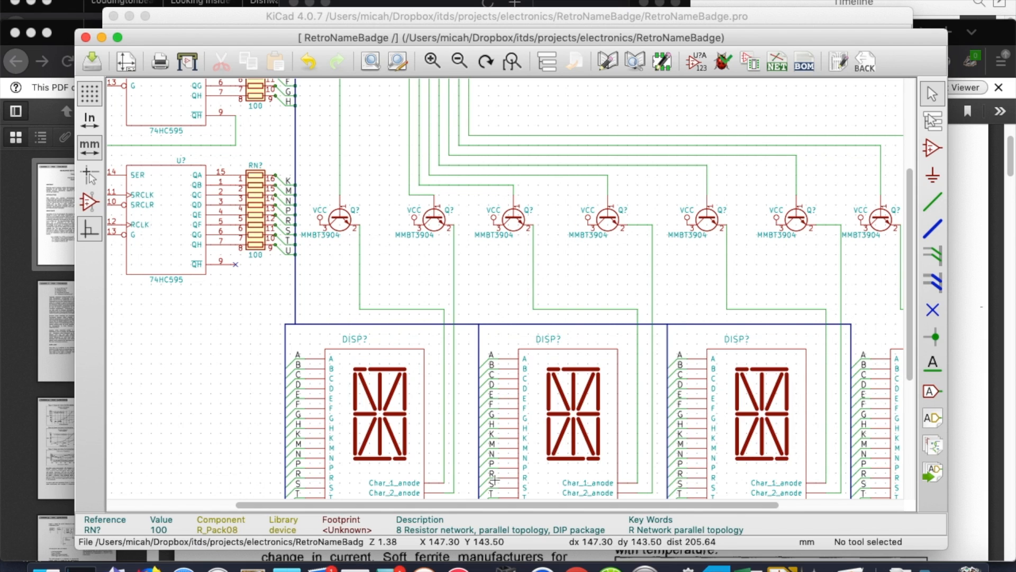
{"action": "left_click_drag", "start_coordinate": [485, 504], "coordinate": [362, 507]}
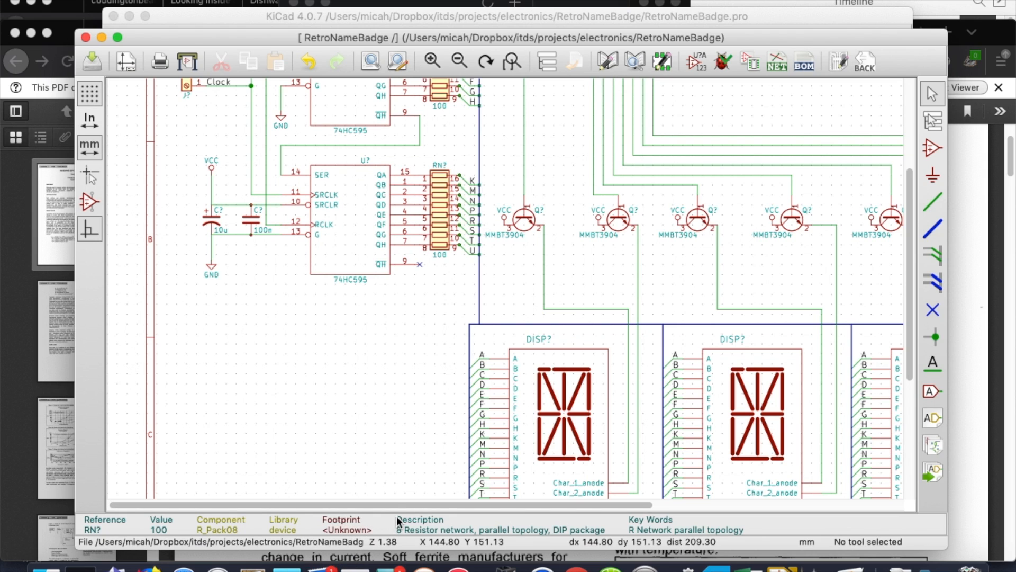
{"action": "left_click", "coordinate": [386, 506]}
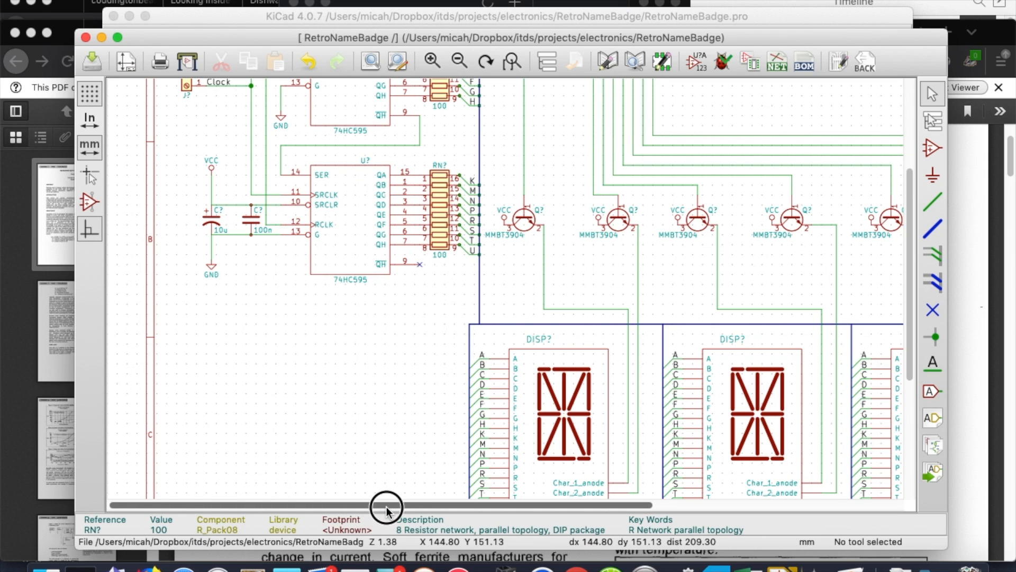
{"action": "left_click_drag", "start_coordinate": [385, 510], "coordinate": [410, 509]}
Delete the block containing the digit selectors connector, its 470 resistor network and the attached wires
{"action": "left_click_drag", "start_coordinate": [912, 361], "coordinate": [911, 305]}
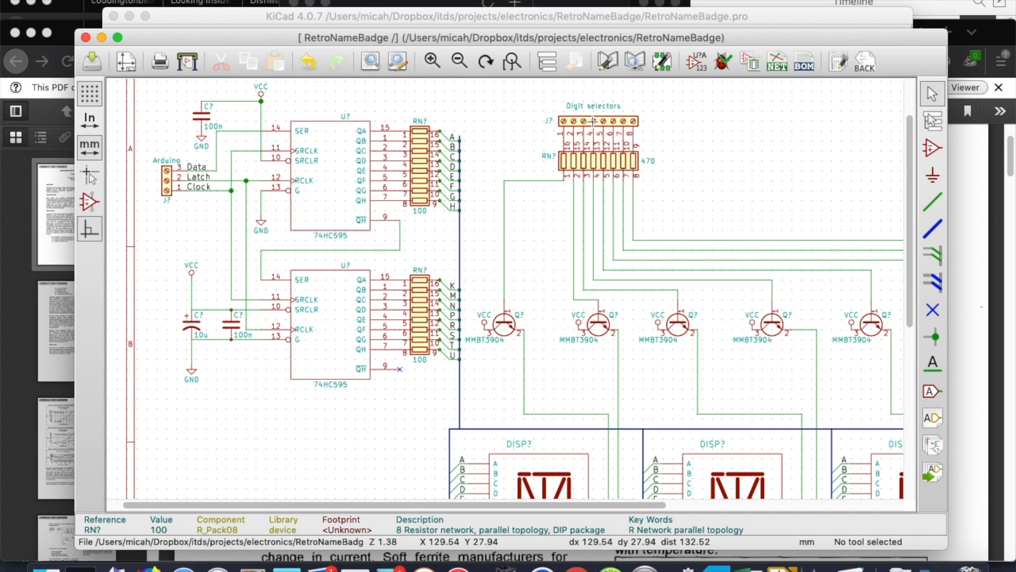
{"action": "left_click_drag", "start_coordinate": [524, 96], "coordinate": [698, 235]}
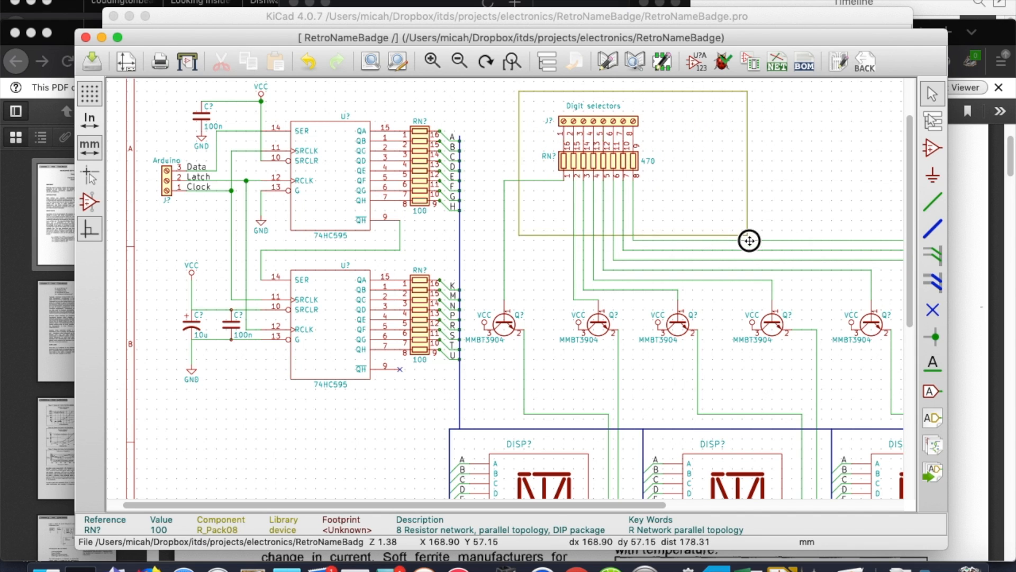
{"action": "right_click", "coordinate": [754, 260]}
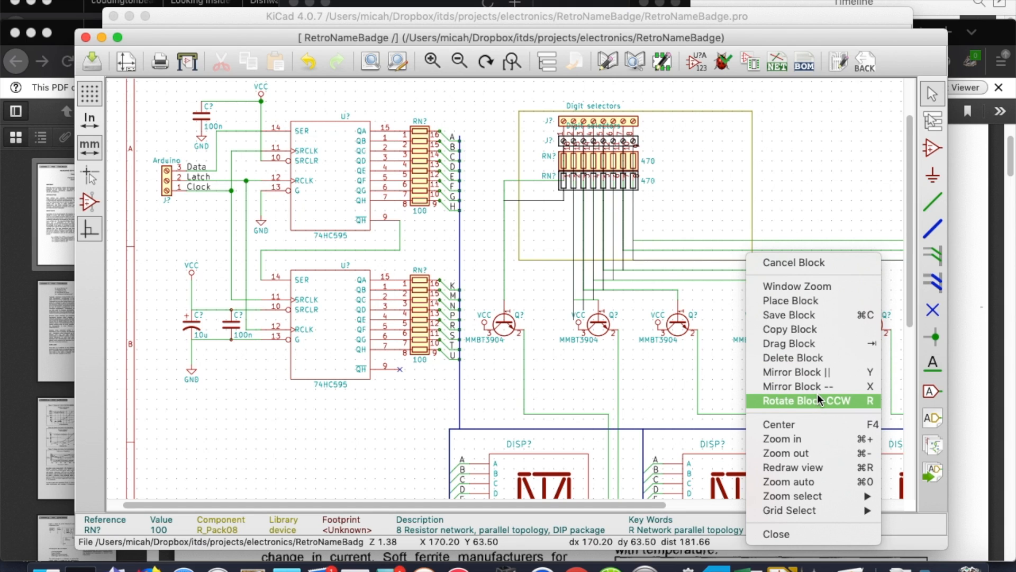
{"action": "left_click", "coordinate": [815, 360]}
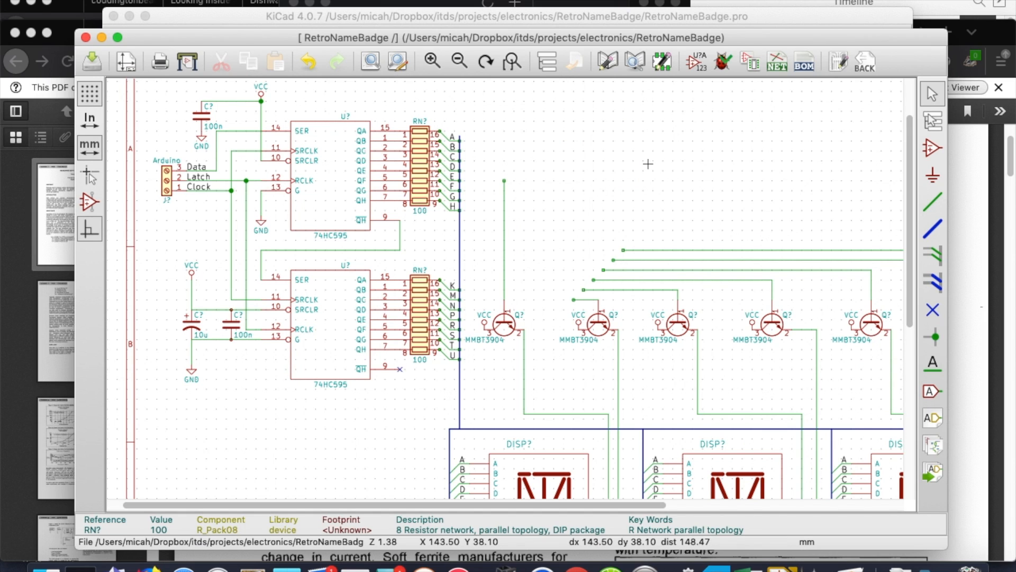
Delete the block containing the row of MMBT3904 transistors and their connecting wires above the displays
{"action": "left_click_drag", "start_coordinate": [479, 166], "coordinate": [761, 280]}
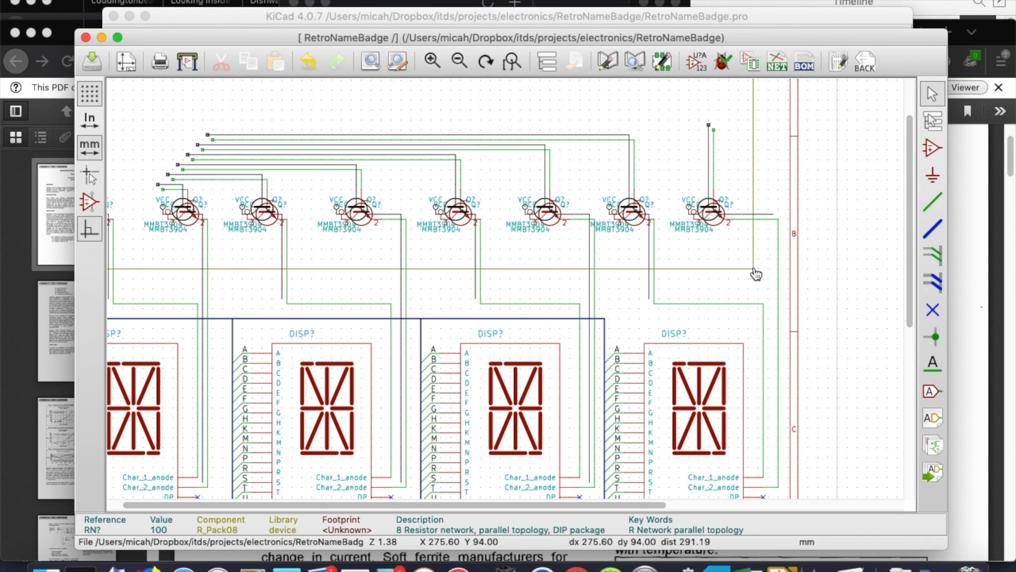
{"action": "right_click", "coordinate": [761, 268]}
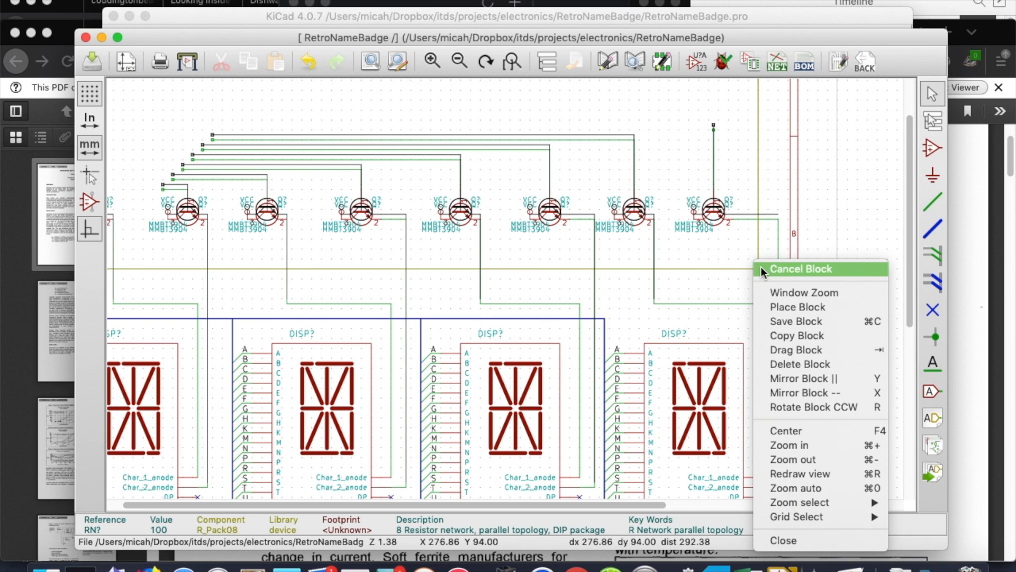
{"action": "left_click", "coordinate": [795, 363]}
Move the lower 74HC595 and its 100 resistor network into the empty area beside the upper shift register, past the vertical bus
{"action": "scroll", "coordinate": [504, 288], "scroll_direction": "down", "scroll_amount": 5}
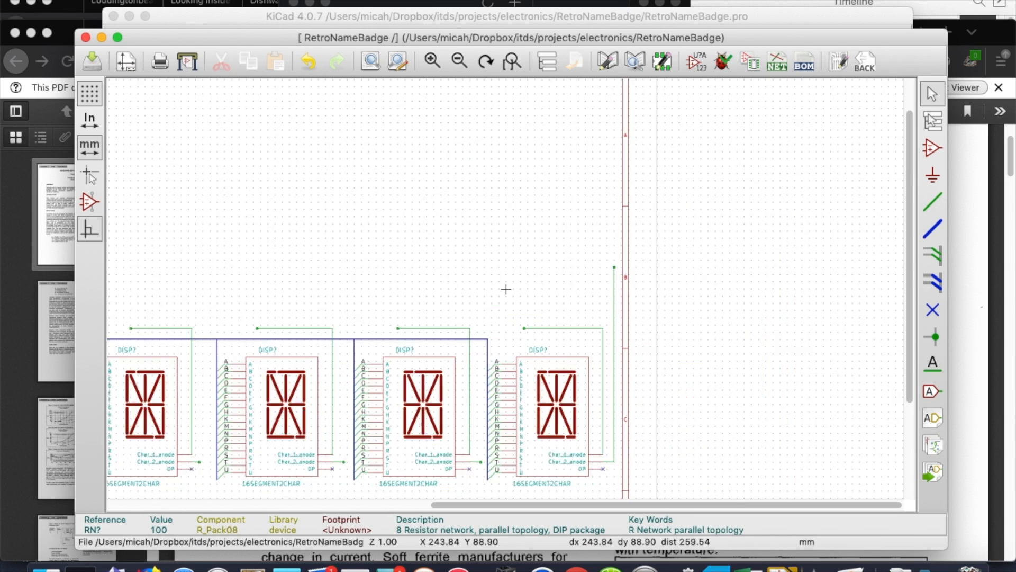
{"action": "scroll", "coordinate": [505, 289], "scroll_direction": "up", "scroll_amount": 3}
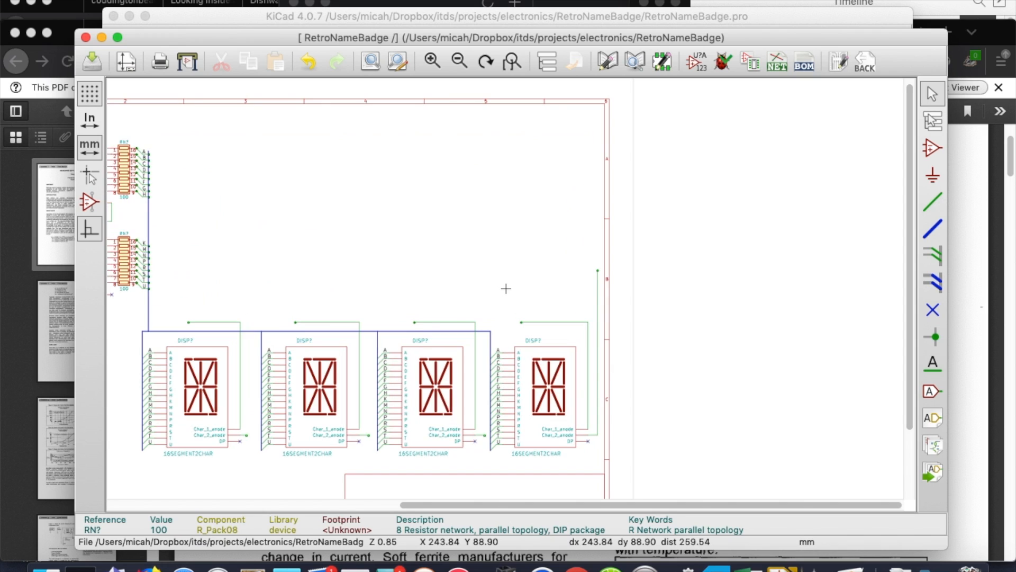
{"action": "scroll", "coordinate": [506, 288], "scroll_direction": "down", "scroll_amount": 3}
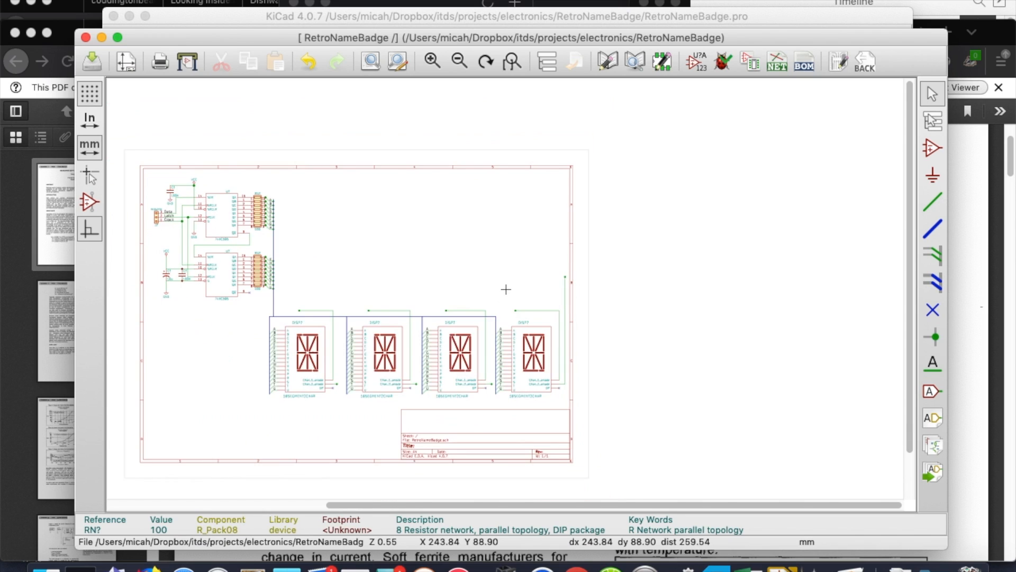
{"action": "scroll", "coordinate": [505, 289], "scroll_direction": "up", "scroll_amount": 1}
{"action": "scroll", "coordinate": [506, 289], "scroll_direction": "down", "scroll_amount": 4}
{"action": "scroll", "coordinate": [505, 289], "scroll_direction": "up", "scroll_amount": 6}
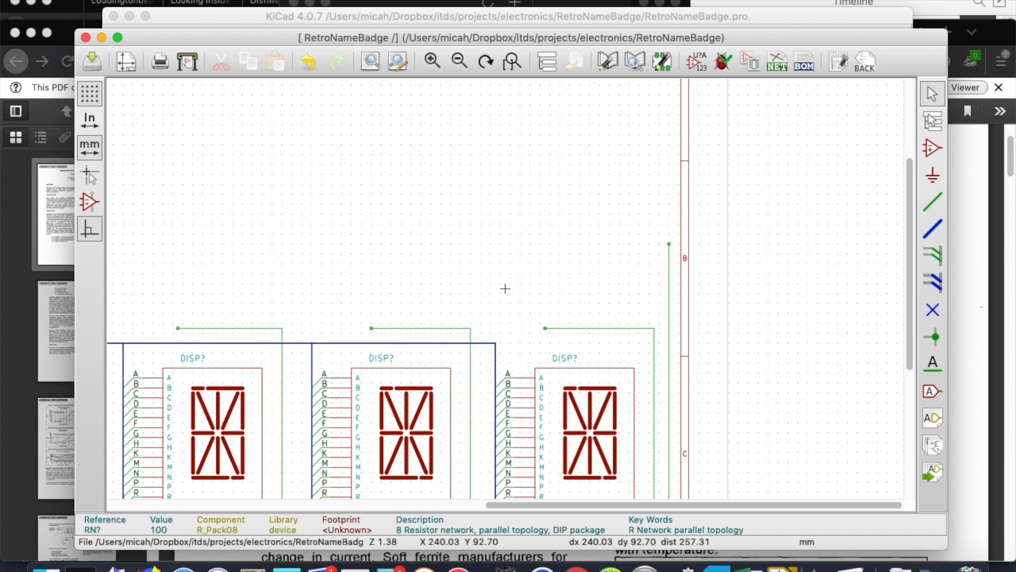
{"action": "left_click_drag", "start_coordinate": [571, 510], "coordinate": [348, 505]}
{"action": "left_click_drag", "start_coordinate": [913, 287], "coordinate": [915, 213]}
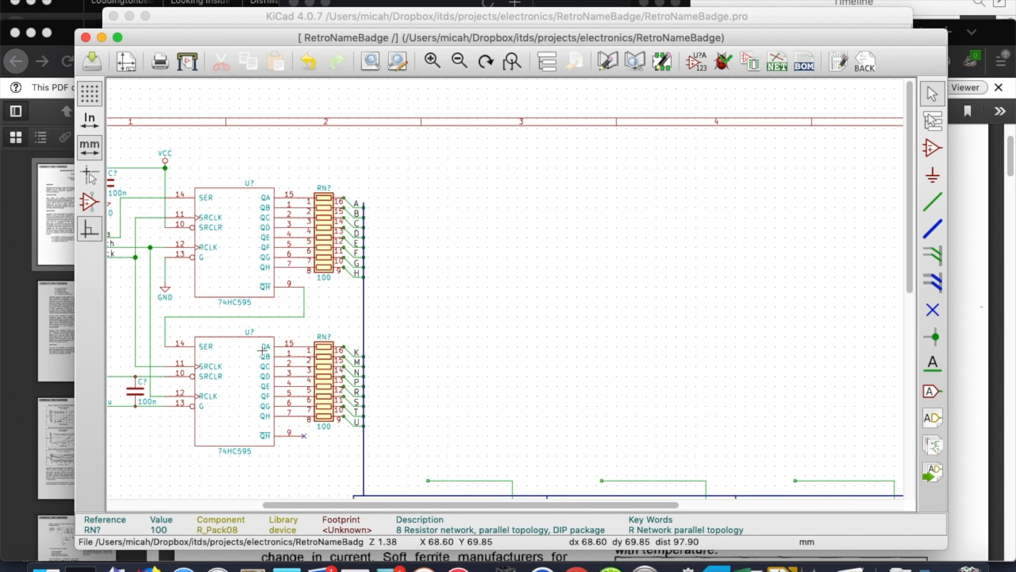
{"action": "left_click_drag", "start_coordinate": [184, 326], "coordinate": [342, 473]}
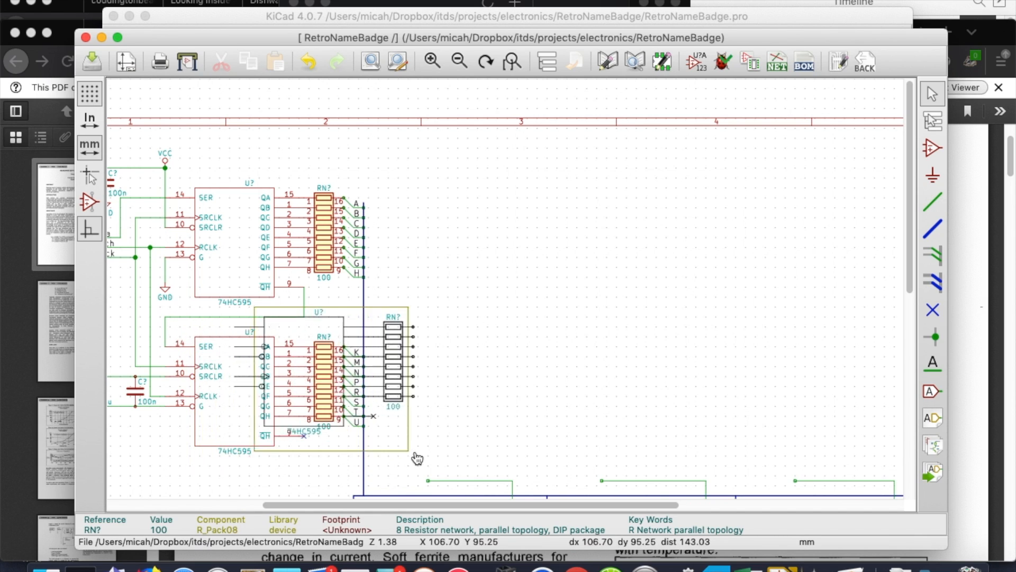
{"action": "left_click", "coordinate": [560, 333]}
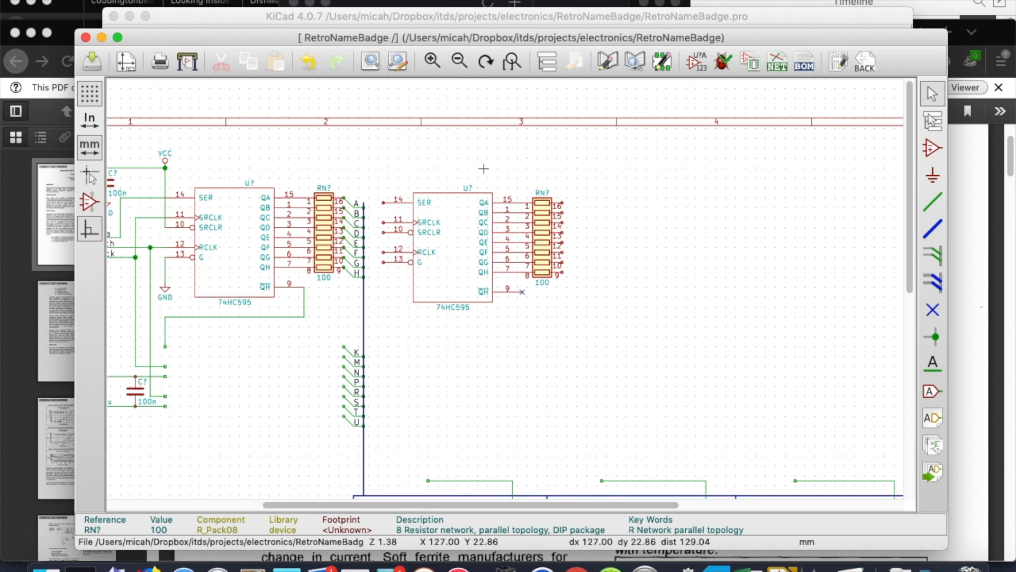
Copy the moved 74HC595 and resistor network as a block and place the duplicate beside it in the same row
{"action": "left_click_drag", "start_coordinate": [388, 158], "coordinate": [576, 321]}
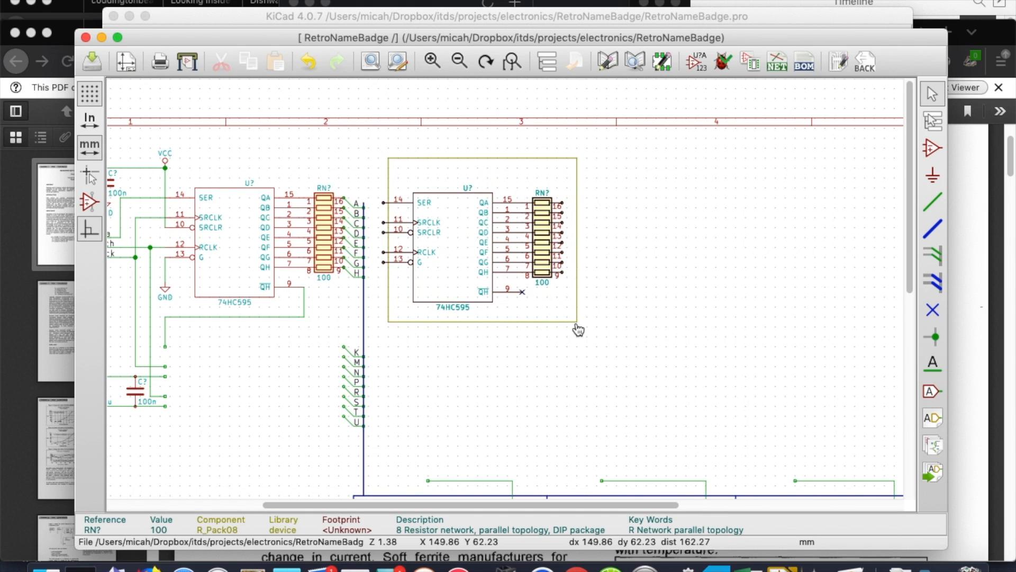
{"action": "right_click", "coordinate": [576, 325]}
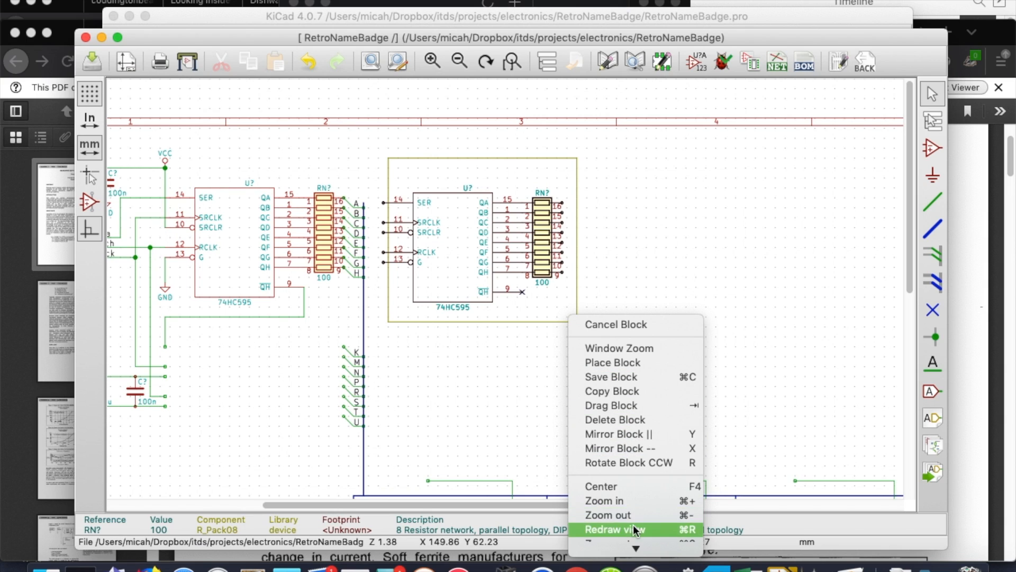
{"action": "mouse_move", "coordinate": [636, 551]}
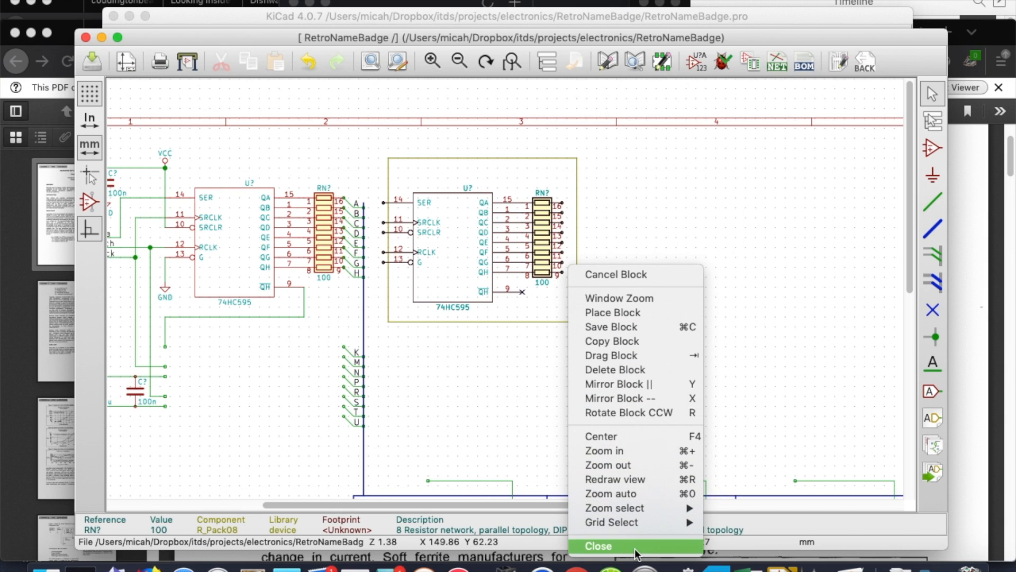
{"action": "left_click", "coordinate": [639, 340]}
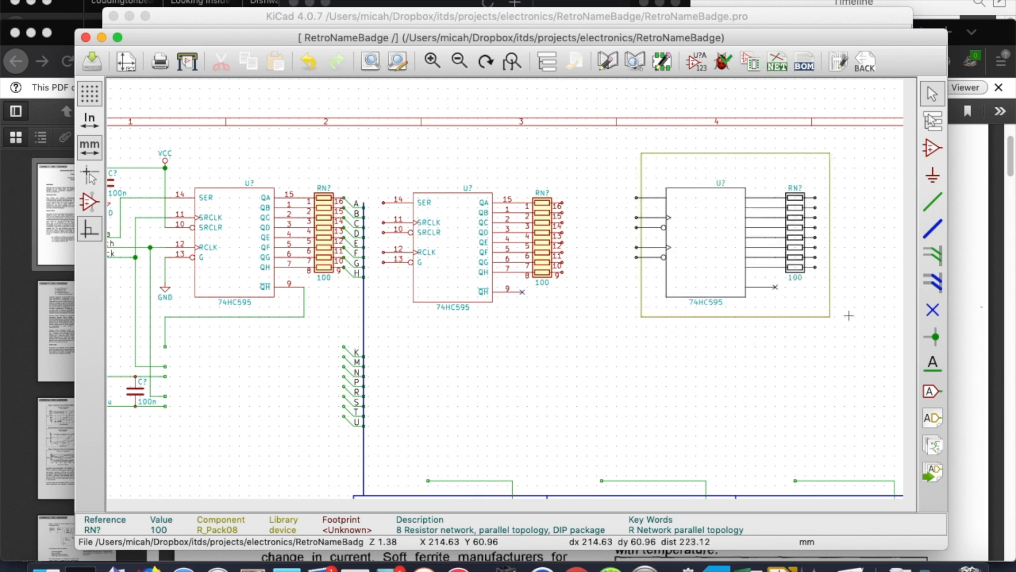
{"action": "left_click_drag", "start_coordinate": [911, 239], "coordinate": [917, 296]}
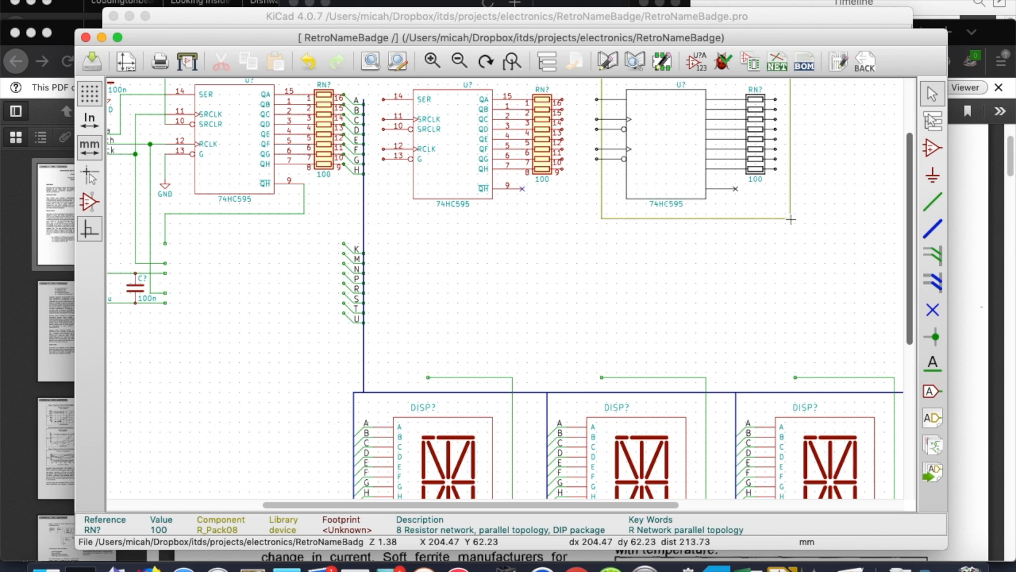
{"action": "left_click", "coordinate": [797, 218]}
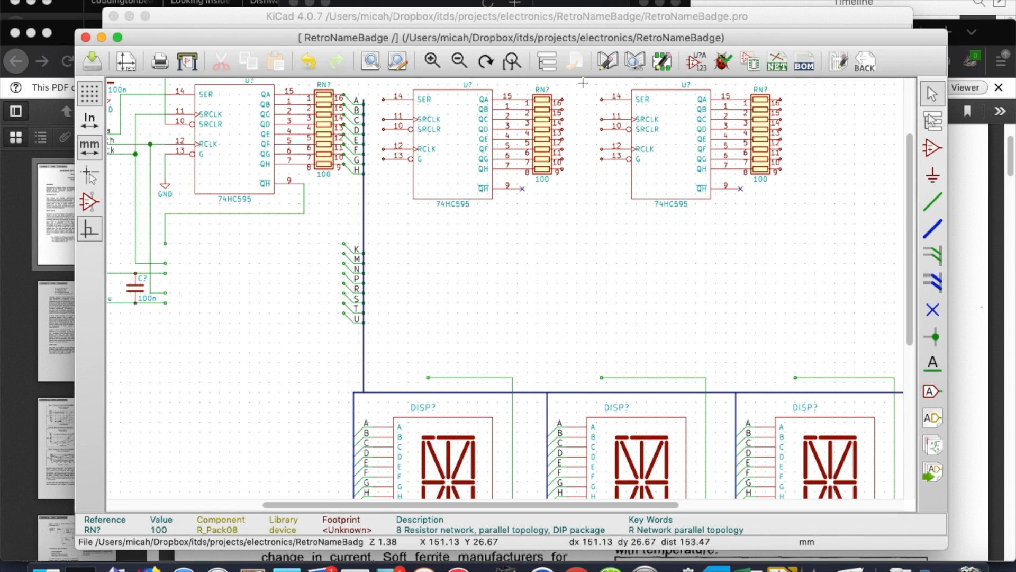
Copy the duplicated 74HC595 and resistor network block and place another copy at the far end of the row, near the sheet border
{"action": "left_click_drag", "start_coordinate": [586, 85], "coordinate": [800, 239]}
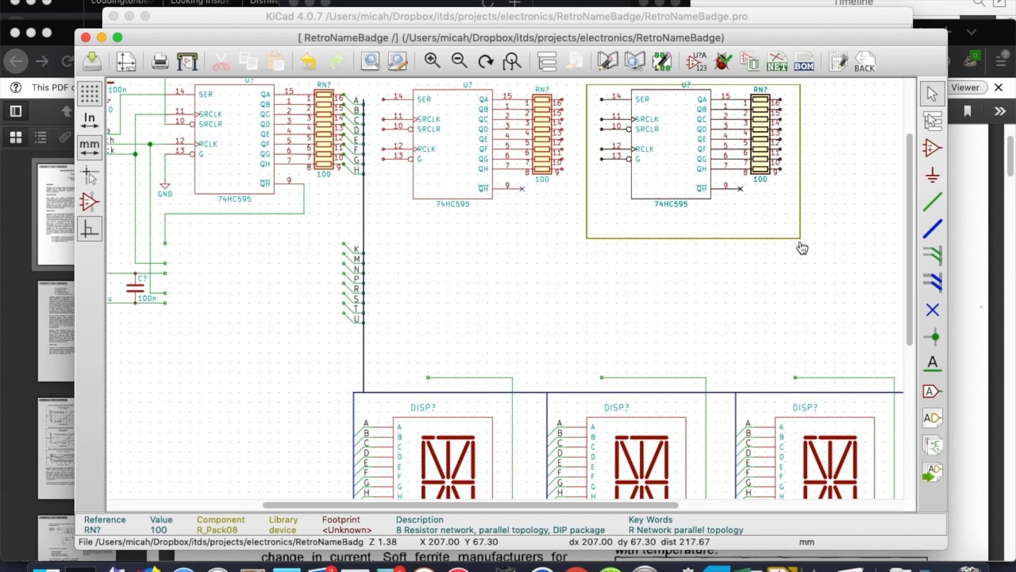
{"action": "right_click", "coordinate": [801, 243]}
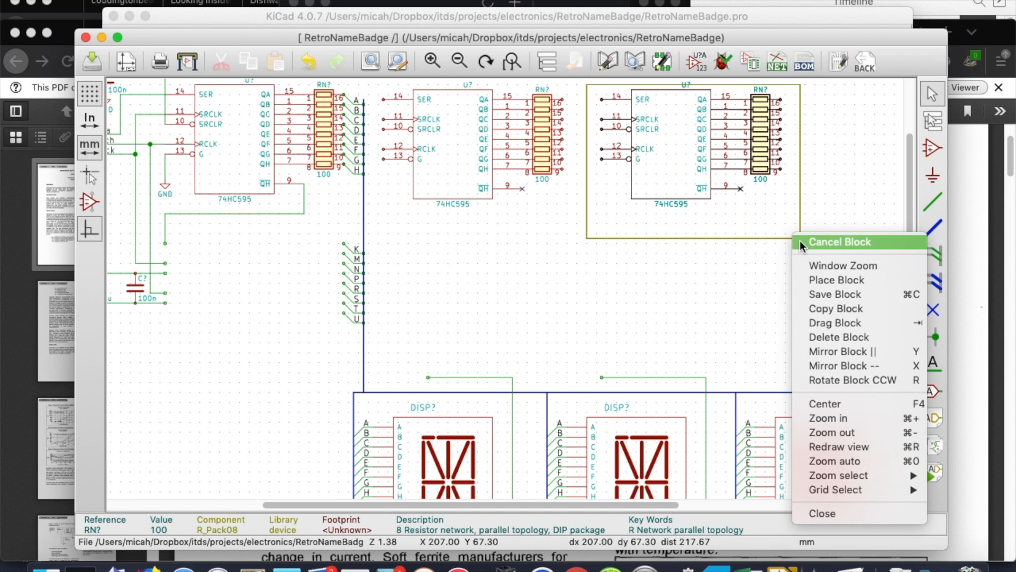
{"action": "left_click", "coordinate": [841, 309]}
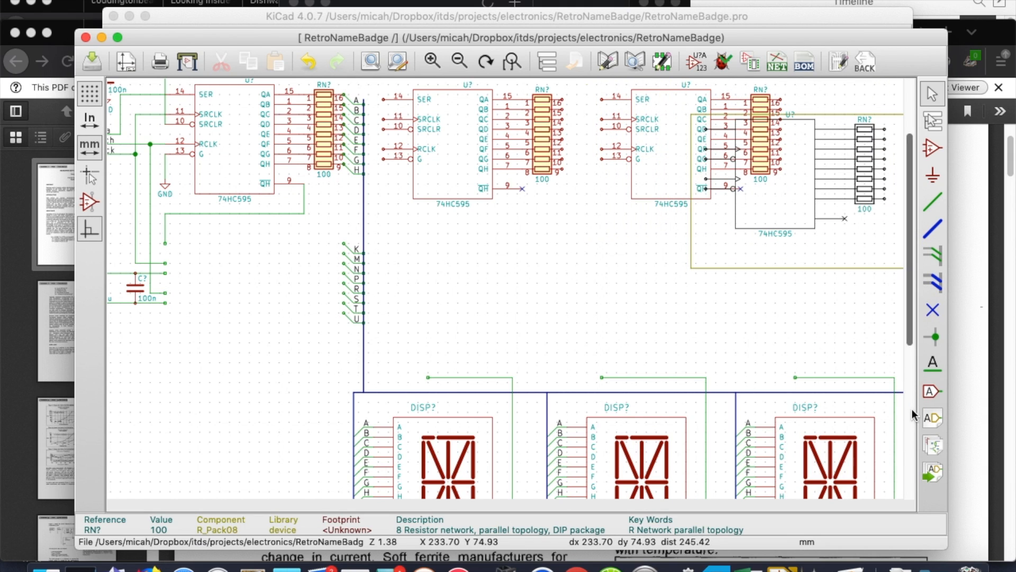
{"action": "left_click_drag", "start_coordinate": [370, 506], "coordinate": [559, 505]}
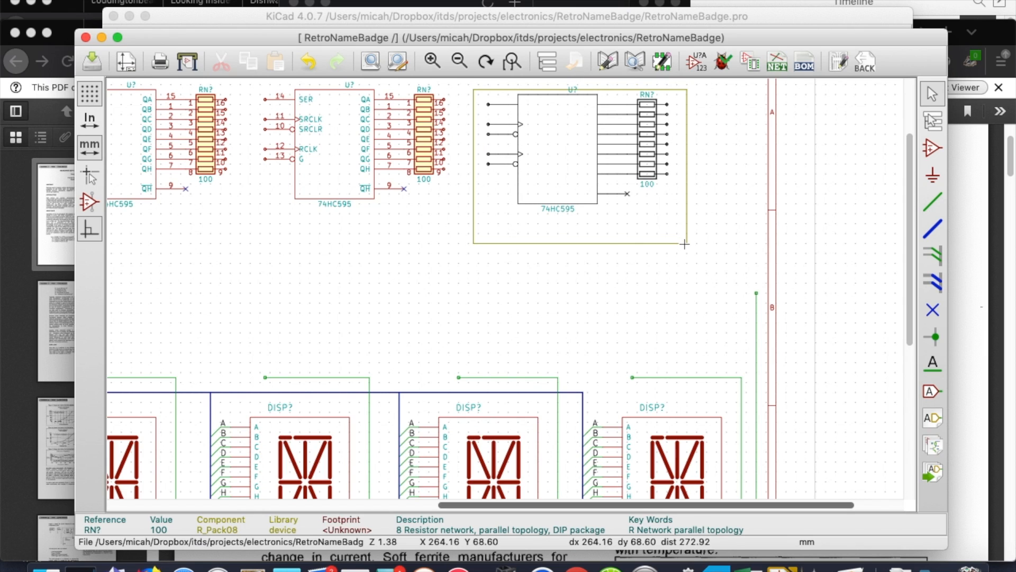
{"action": "left_click", "coordinate": [684, 244]}
{"action": "left_click_drag", "start_coordinate": [590, 501], "coordinate": [458, 503]}
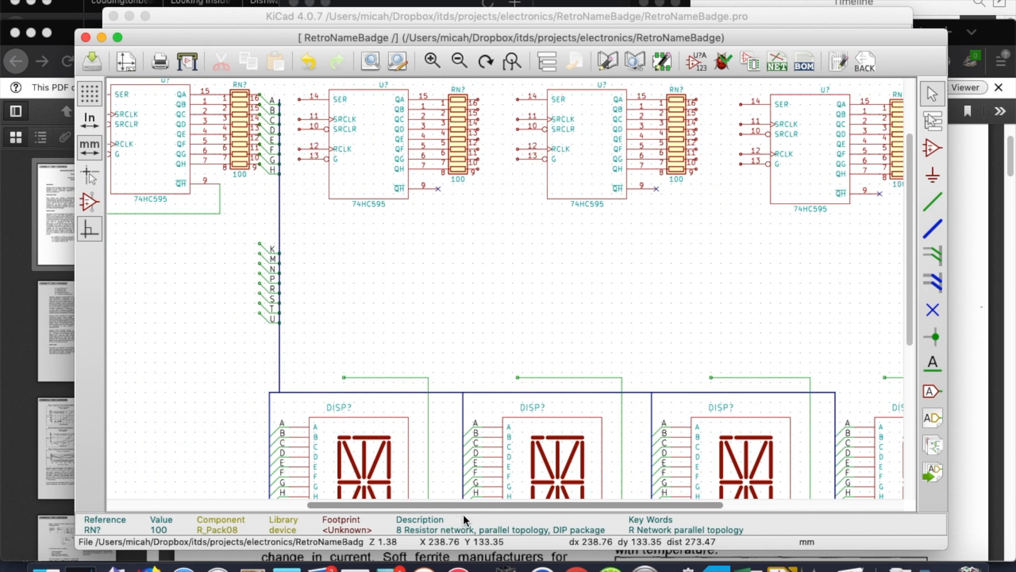
{"action": "left_click_drag", "start_coordinate": [907, 323], "coordinate": [905, 259]}
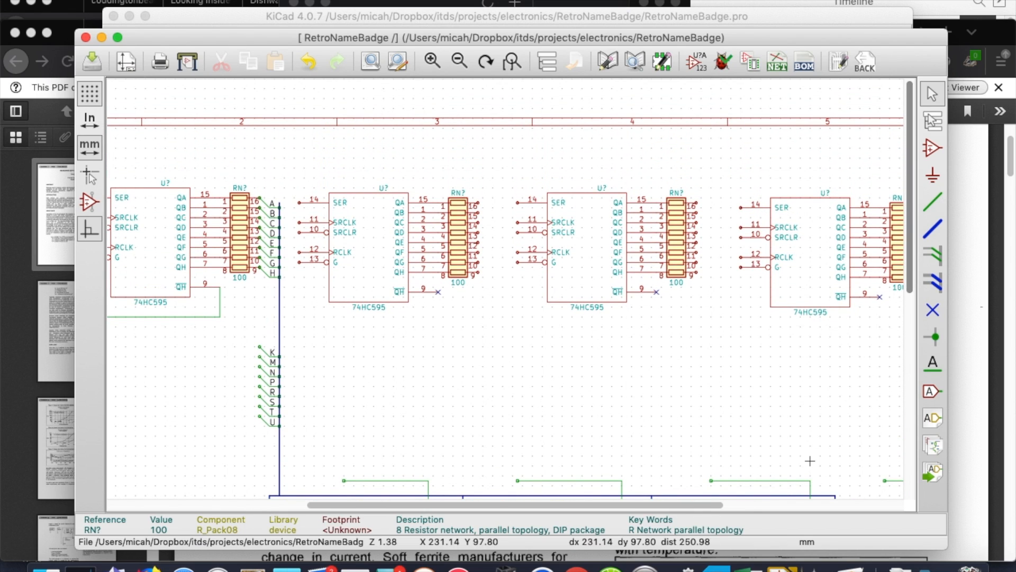
Delete the block below the first shift register containing the 10u and 100n capacitors, their power symbols and the leftover wires
{"action": "left_click_drag", "start_coordinate": [687, 502], "coordinate": [628, 518]}
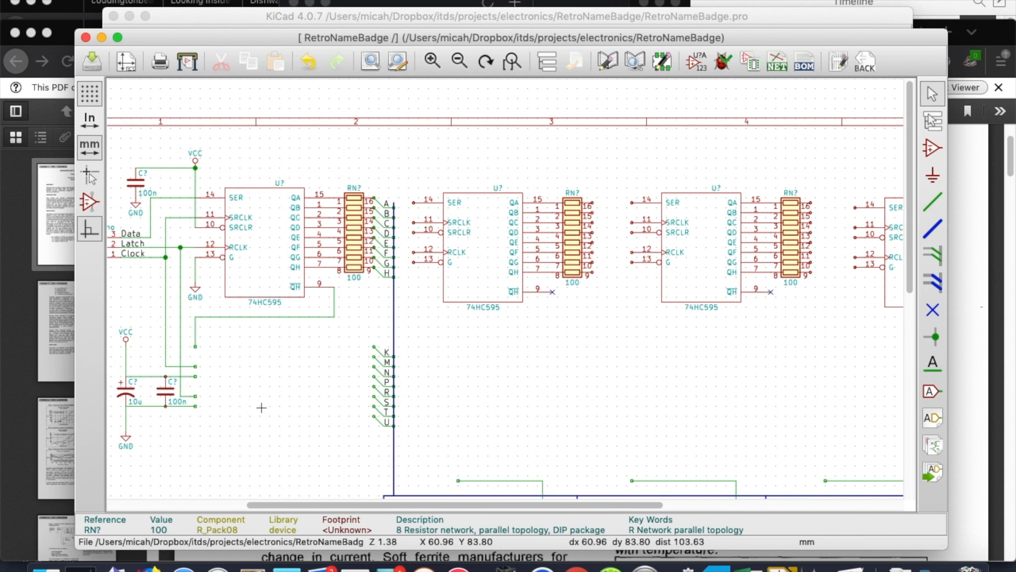
{"action": "left_click_drag", "start_coordinate": [219, 449], "coordinate": [116, 301]}
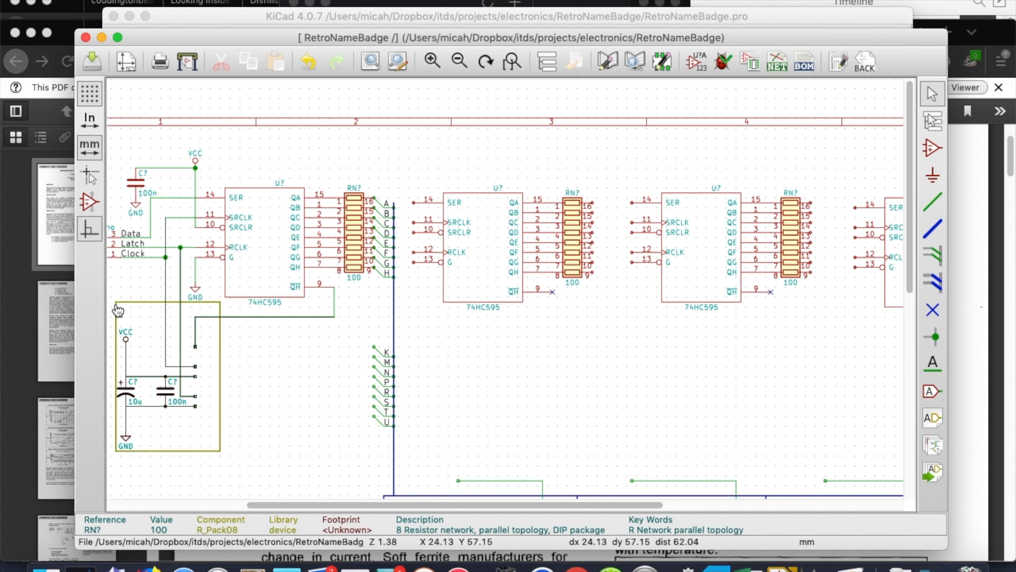
{"action": "right_click", "coordinate": [115, 302]}
{"action": "left_click", "coordinate": [173, 396]}
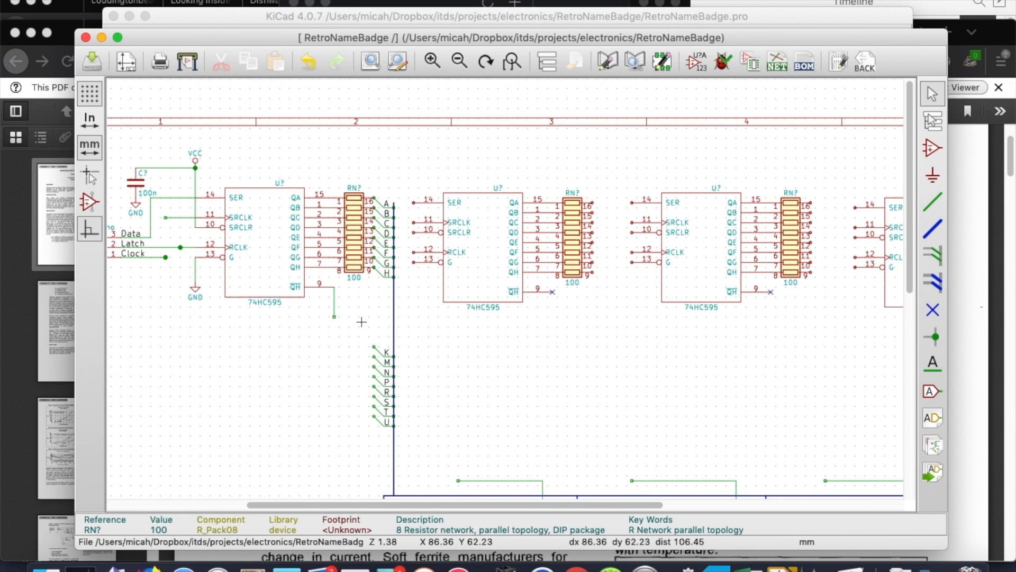
Copy the 74HC595 and 100 resistor network just past the vertical bus and place the duplicate below the first shift register, against labels K to U
{"action": "left_click_drag", "start_coordinate": [404, 183], "coordinate": [602, 332]}
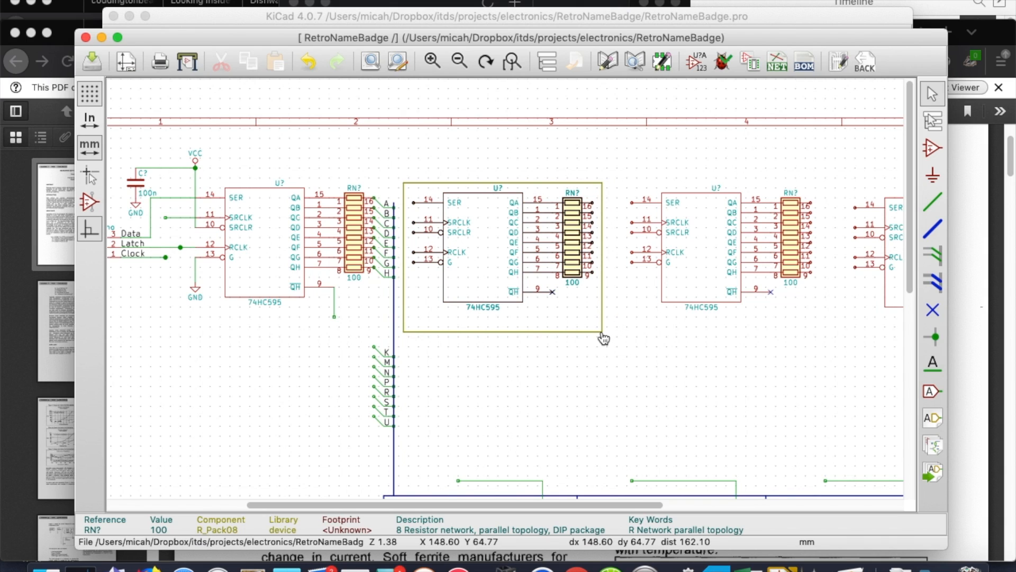
{"action": "right_click", "coordinate": [602, 332]}
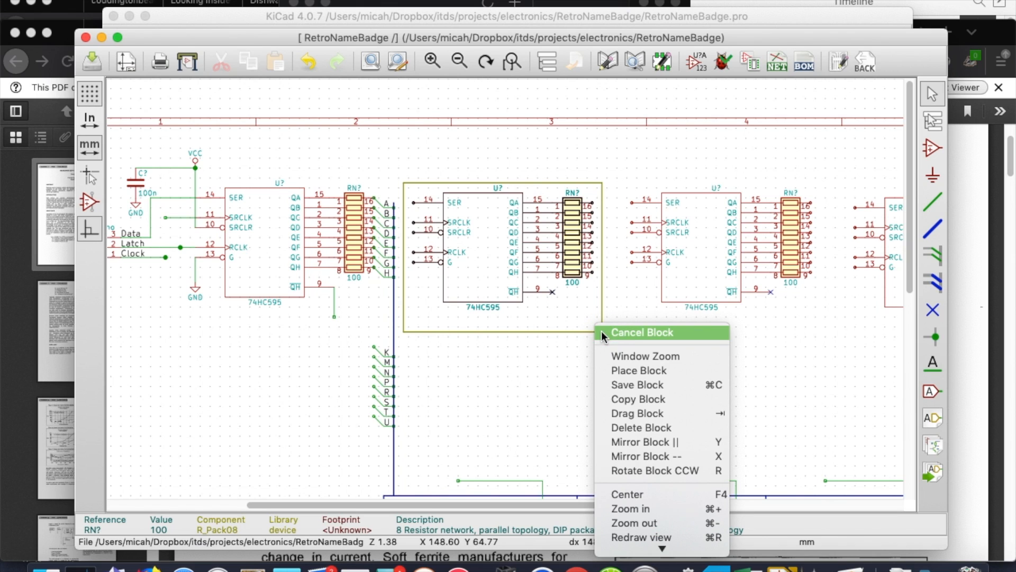
{"action": "left_click", "coordinate": [633, 399]}
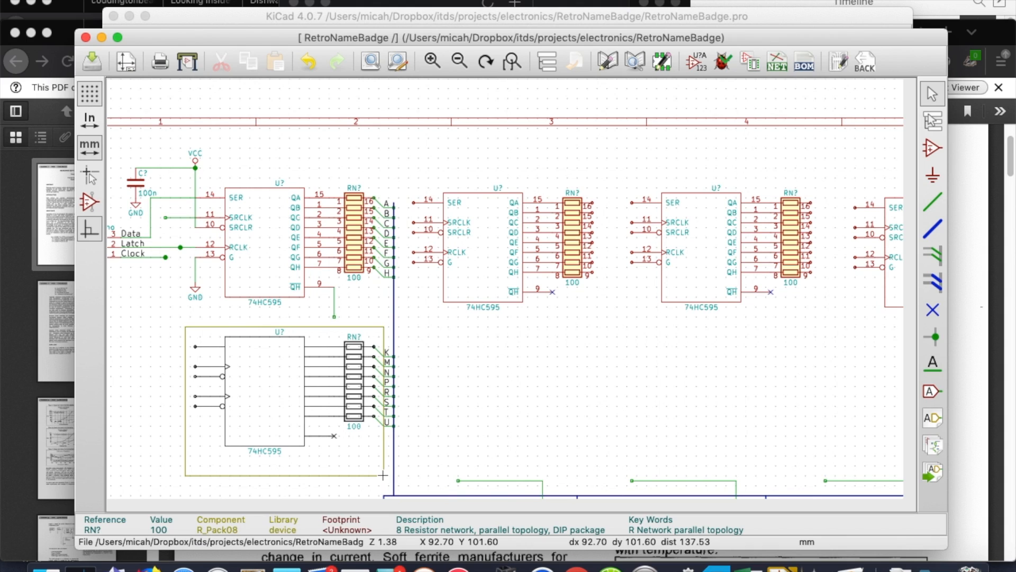
{"action": "left_click", "coordinate": [382, 475]}
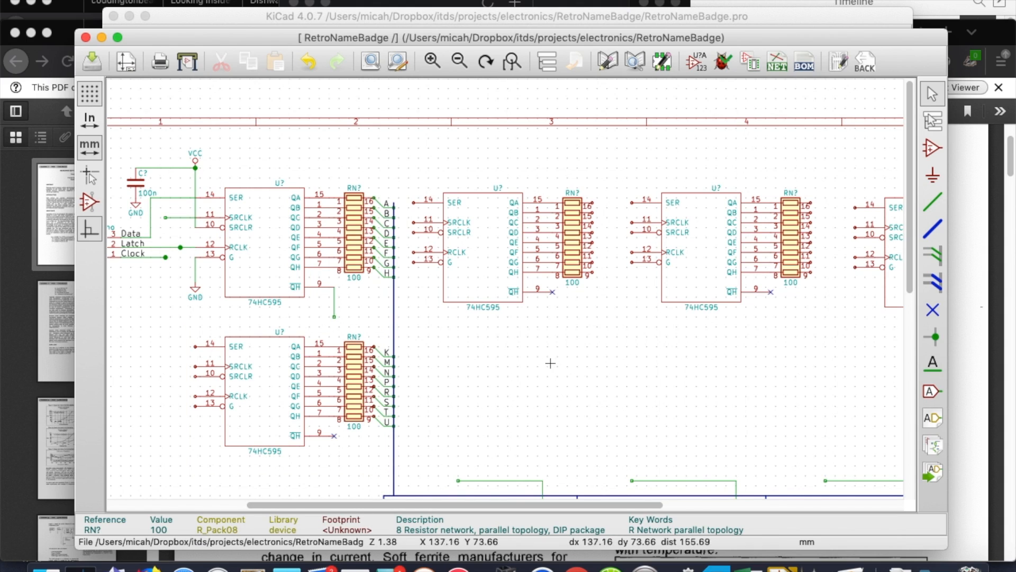
Copy the 74HC595 and resistor network just past the vertical bus as a block for another duplicate
{"action": "left_click_drag", "start_coordinate": [403, 168], "coordinate": [597, 359]}
{"action": "right_click", "coordinate": [596, 357]}
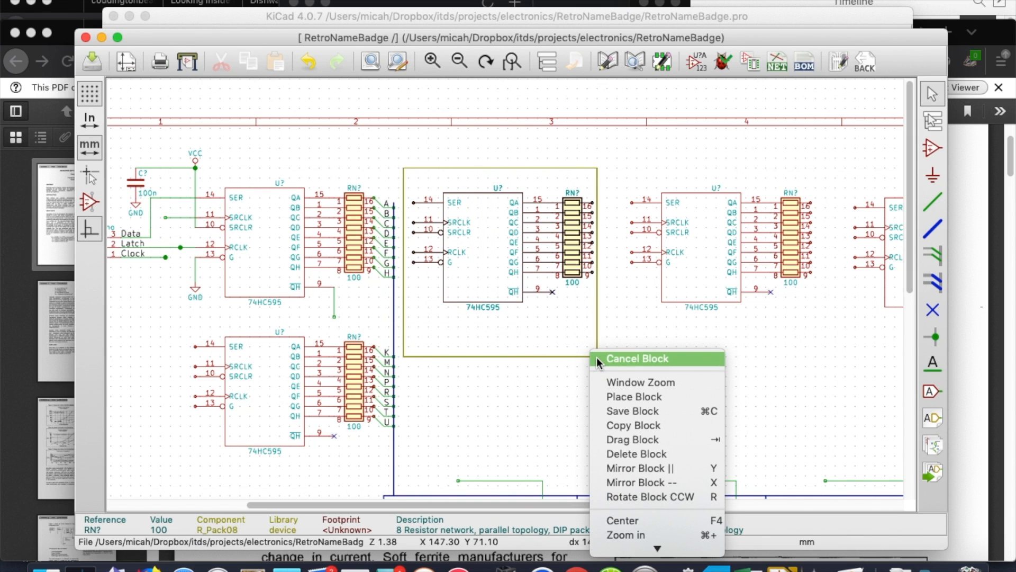
{"action": "left_click", "coordinate": [634, 427]}
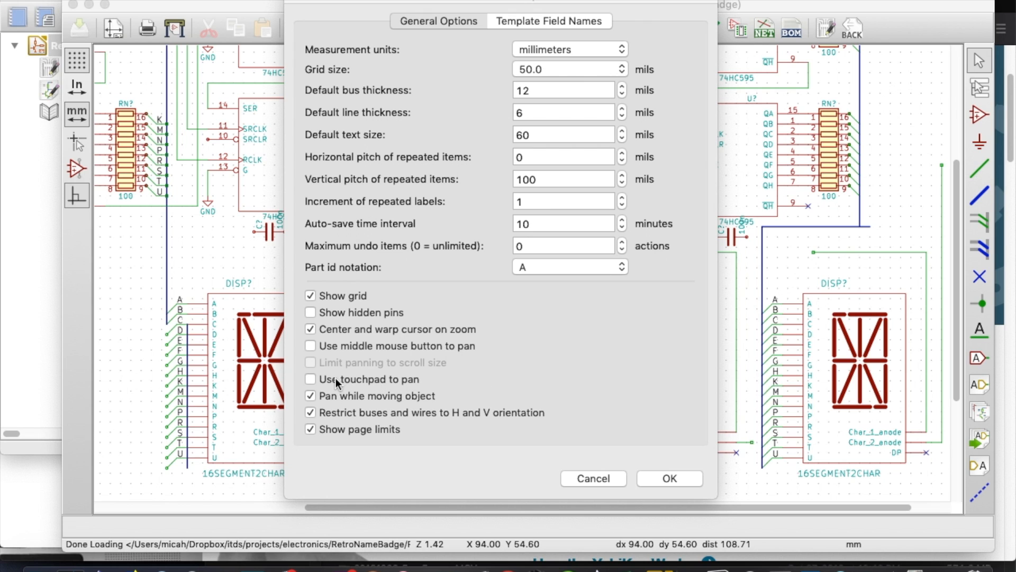
Enable touchpad panning in the schematic editor options and look over the shift registers and displays
{"action": "left_click", "coordinate": [310, 379]}
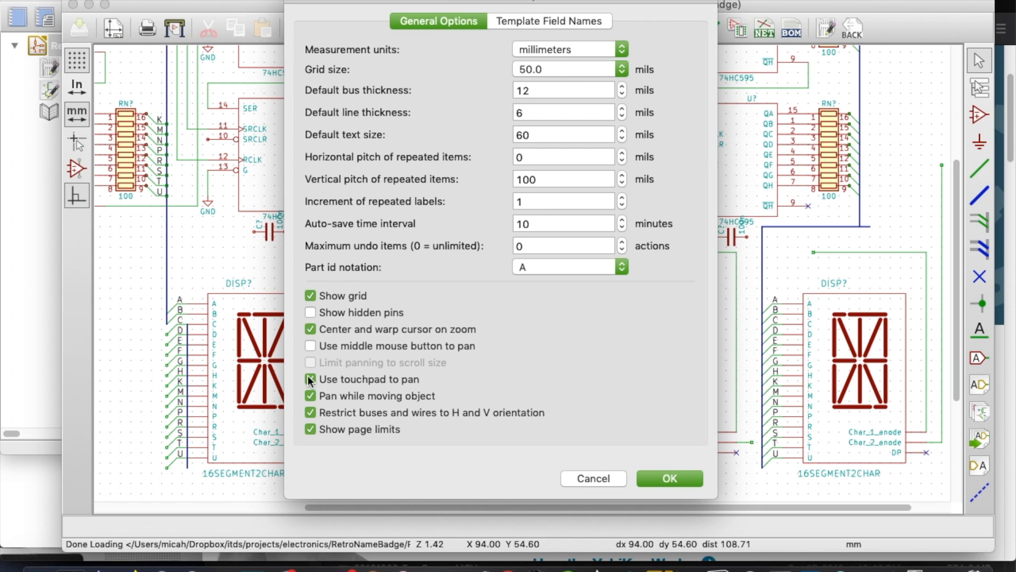
{"action": "left_click", "coordinate": [670, 477]}
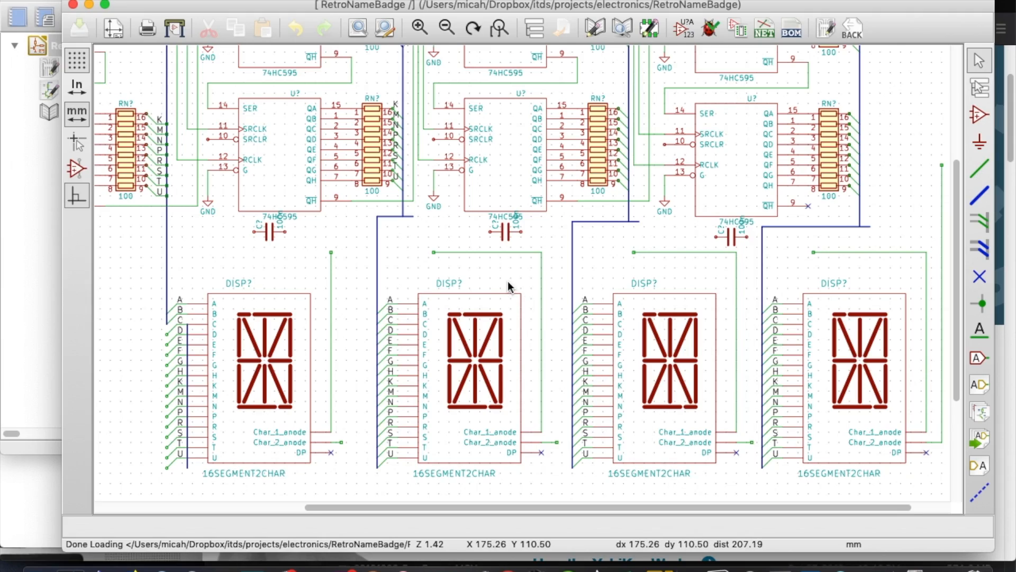
{"action": "scroll", "coordinate": [507, 281], "scroll_direction": "up", "scroll_amount": 3}
{"action": "scroll", "coordinate": [507, 281], "scroll_direction": "down", "scroll_amount": 5}
{"action": "scroll", "coordinate": [508, 280], "scroll_direction": "up", "scroll_amount": 3}
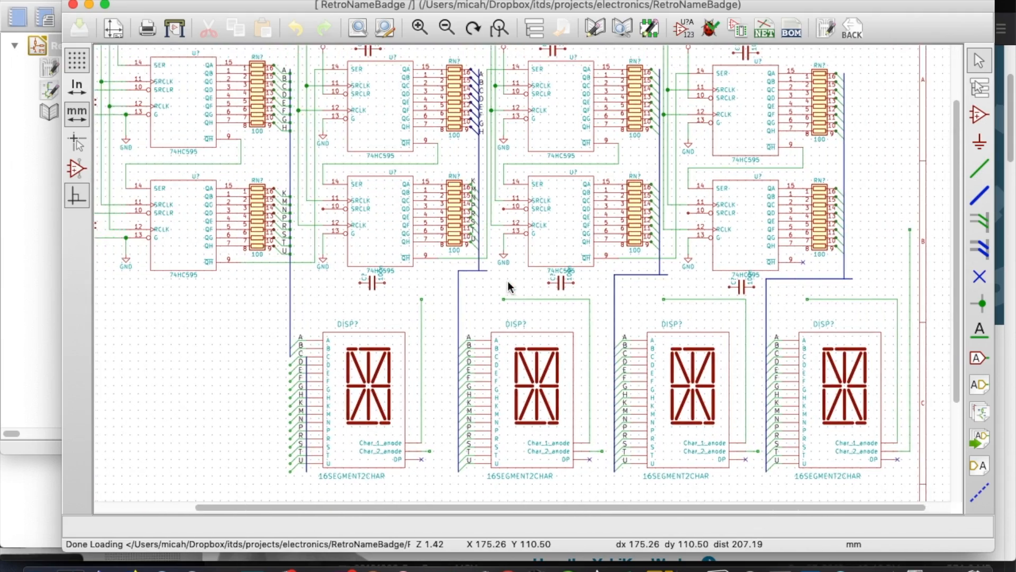
{"action": "scroll", "coordinate": [507, 280], "scroll_direction": "down", "scroll_amount": 3}
{"action": "scroll", "coordinate": [507, 280], "scroll_direction": "up", "scroll_amount": 4}
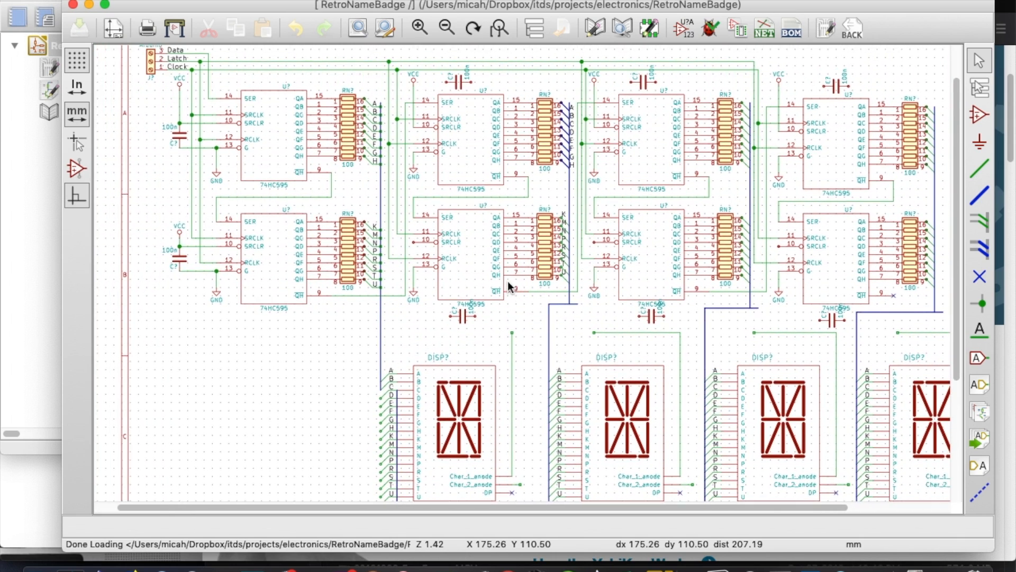
{"action": "scroll", "coordinate": [508, 286], "scroll_direction": "right", "scroll_amount": 3}
{"action": "scroll", "coordinate": [507, 280], "scroll_direction": "down", "scroll_amount": 2}
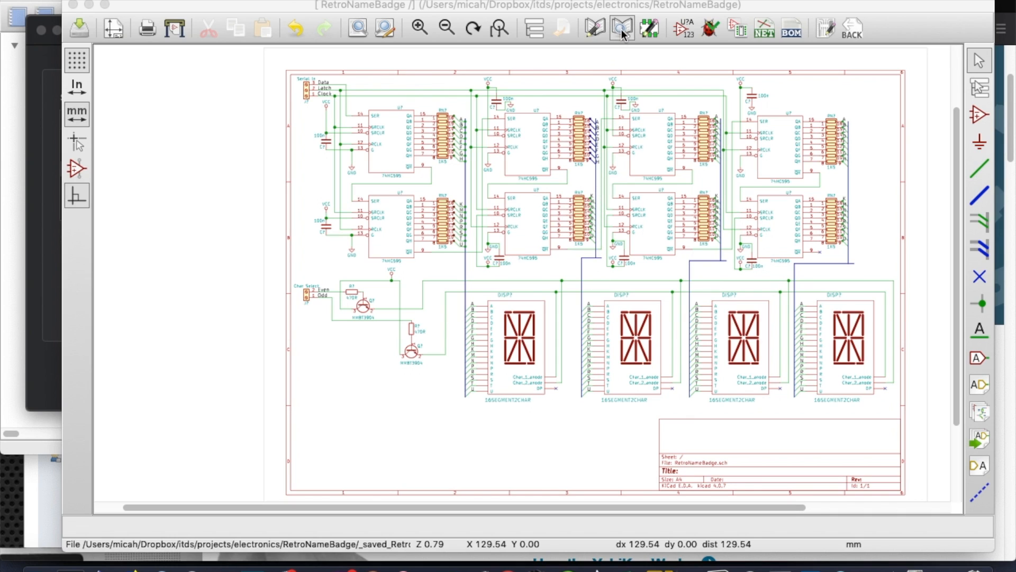
Annotate the unannotated components on the current sheet, sorted by X position and using the first free number
{"action": "left_click", "coordinate": [686, 35]}
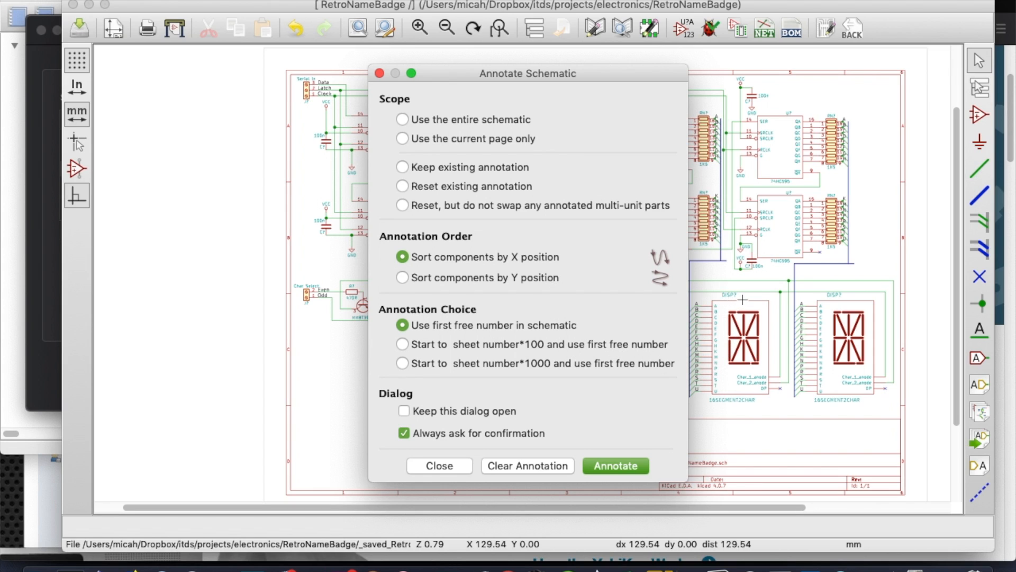
{"action": "left_click", "coordinate": [603, 465]}
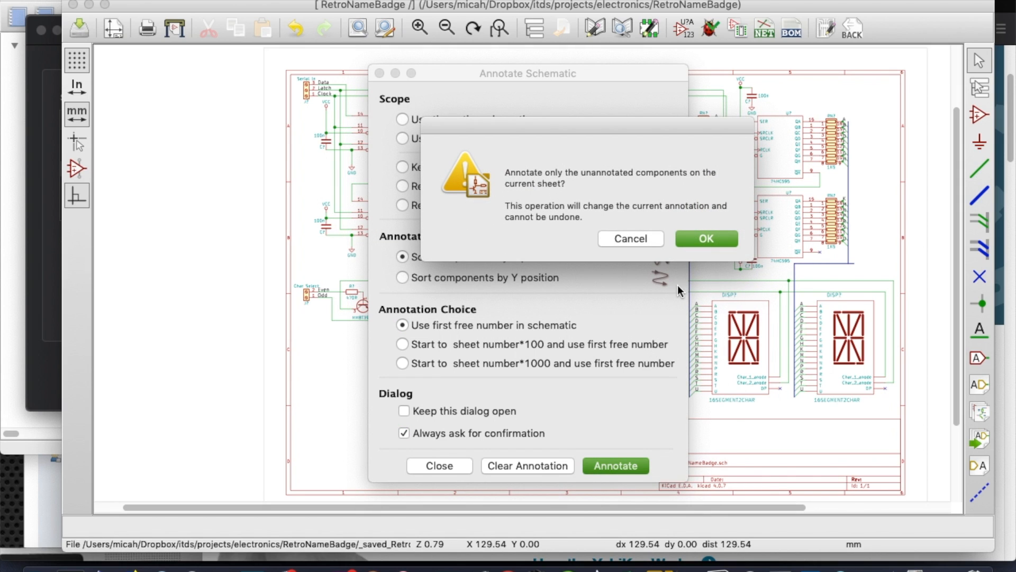
{"action": "left_click", "coordinate": [704, 239]}
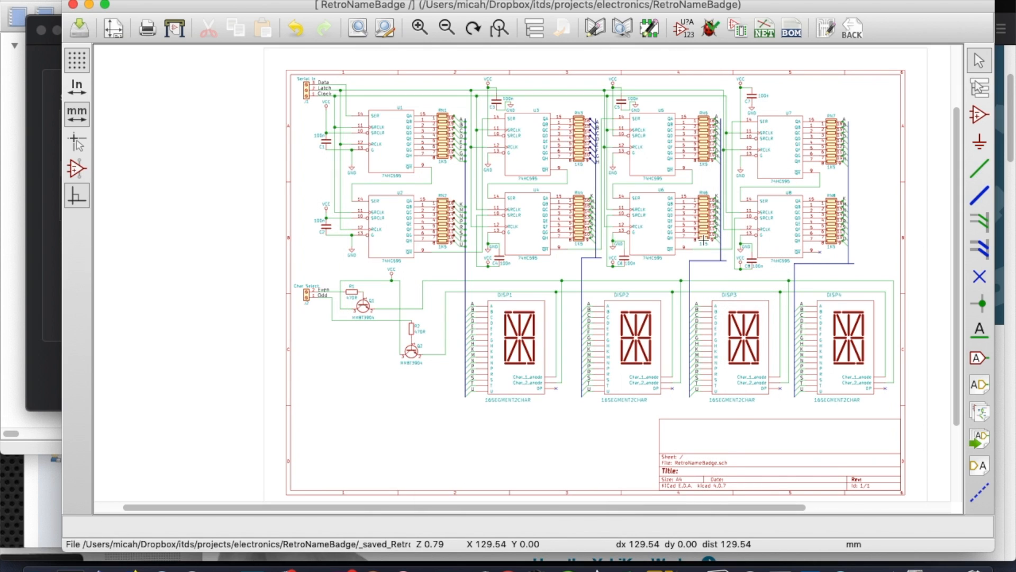
Examine the reference designators of the shift registers, resistor networks, transistors and displays across the sheet
{"action": "scroll", "coordinate": [569, 241], "scroll_direction": "up", "scroll_amount": 5}
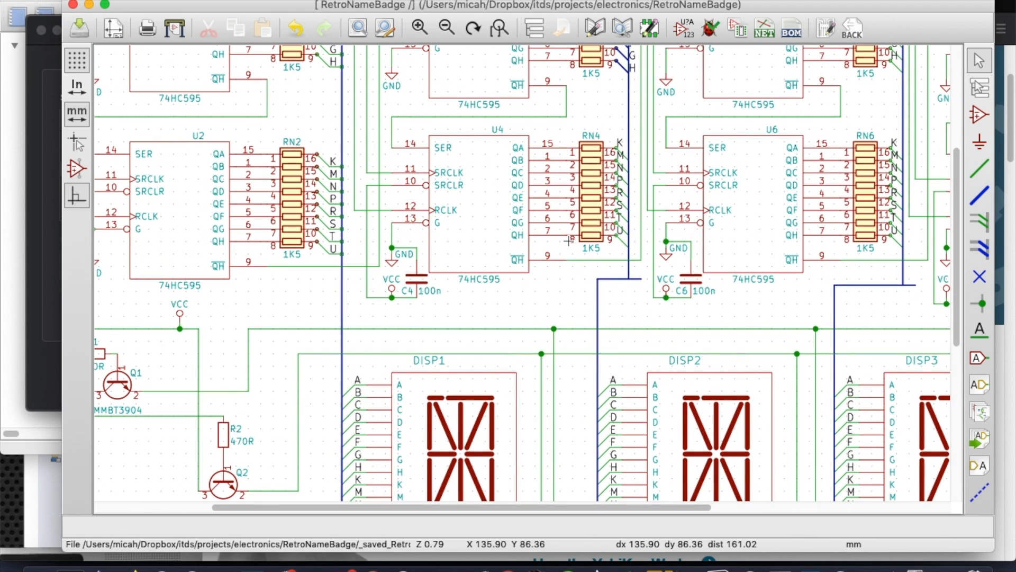
{"action": "scroll", "coordinate": [569, 240], "scroll_direction": "down", "scroll_amount": 2}
{"action": "scroll", "coordinate": [722, 344], "scroll_direction": "left", "scroll_amount": 5}
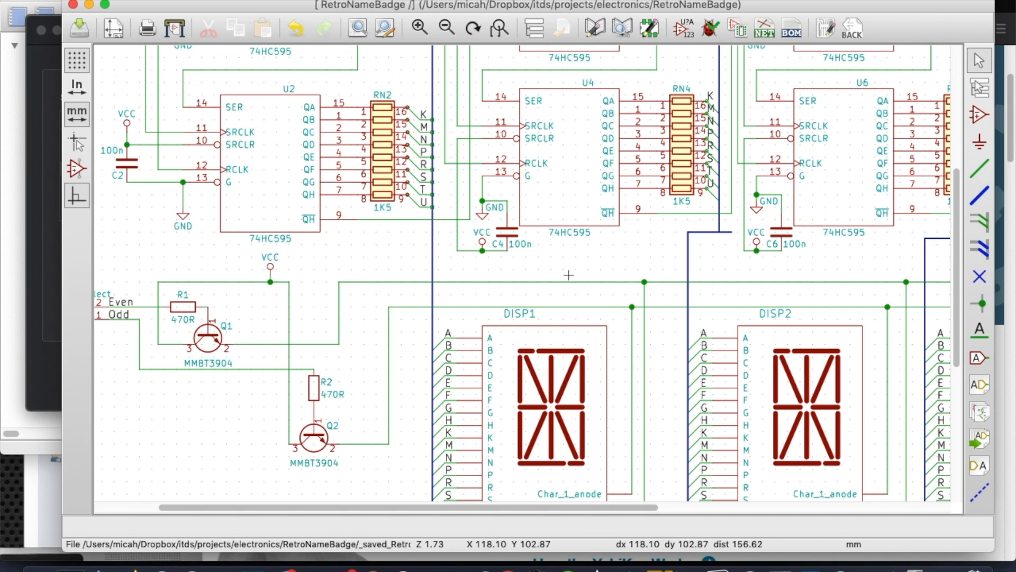
{"action": "scroll", "coordinate": [568, 277], "scroll_direction": "up", "scroll_amount": 2}
{"action": "scroll", "coordinate": [568, 280], "scroll_direction": "right", "scroll_amount": 5}
{"action": "scroll", "coordinate": [568, 280], "scroll_direction": "up", "scroll_amount": 1}
{"action": "scroll", "coordinate": [568, 279], "scroll_direction": "right", "scroll_amount": 3}
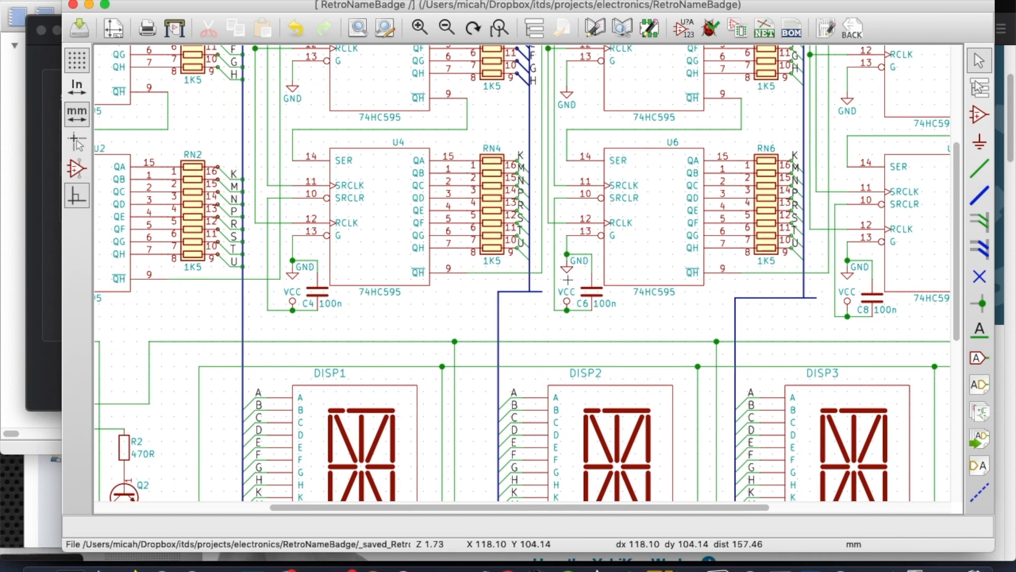
Run the electrical rules check on the schematic and read through its complete error list
{"action": "left_click", "coordinate": [710, 29]}
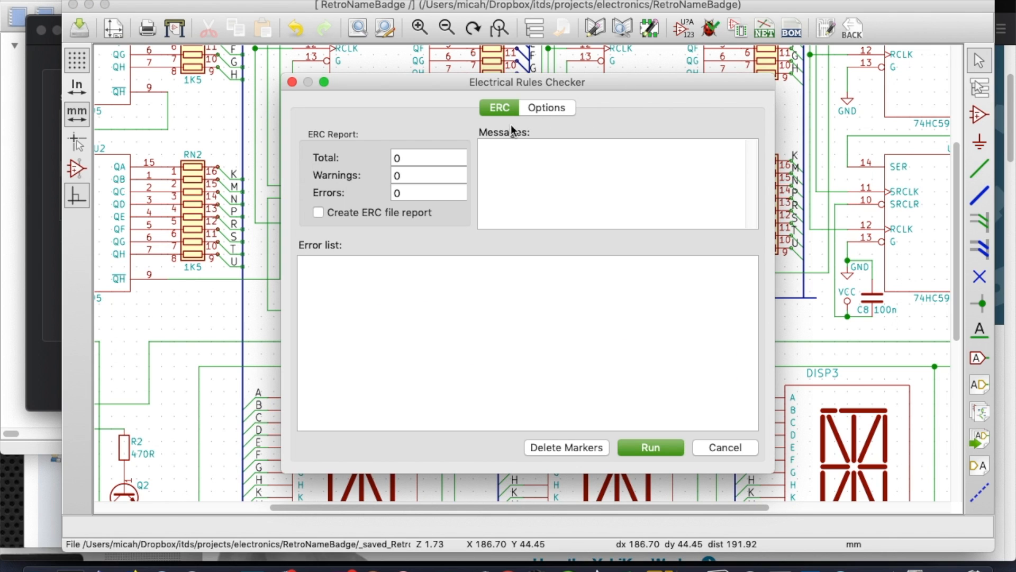
{"action": "left_click", "coordinate": [650, 448]}
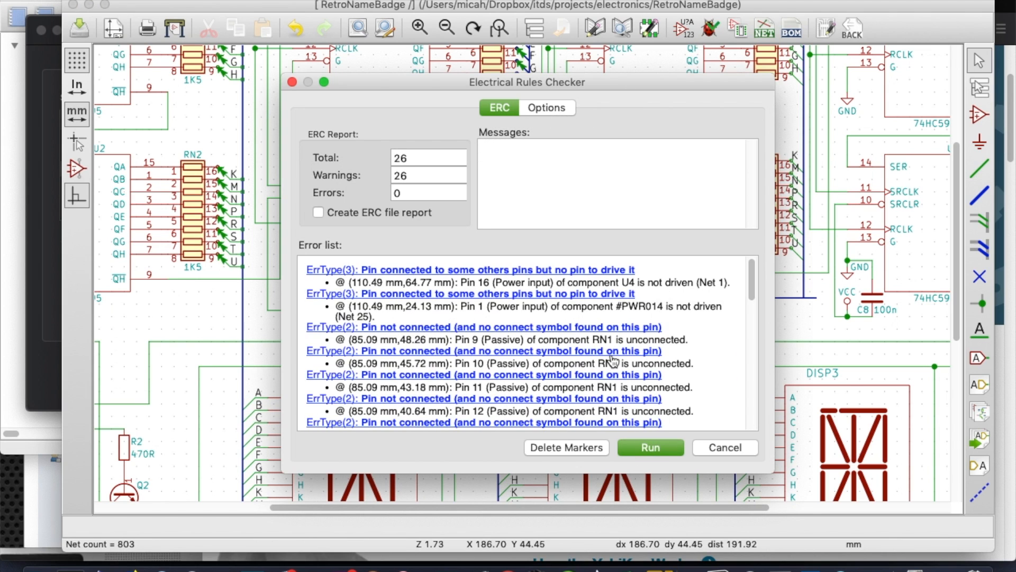
{"action": "scroll", "coordinate": [543, 308], "scroll_direction": "down", "scroll_amount": 10}
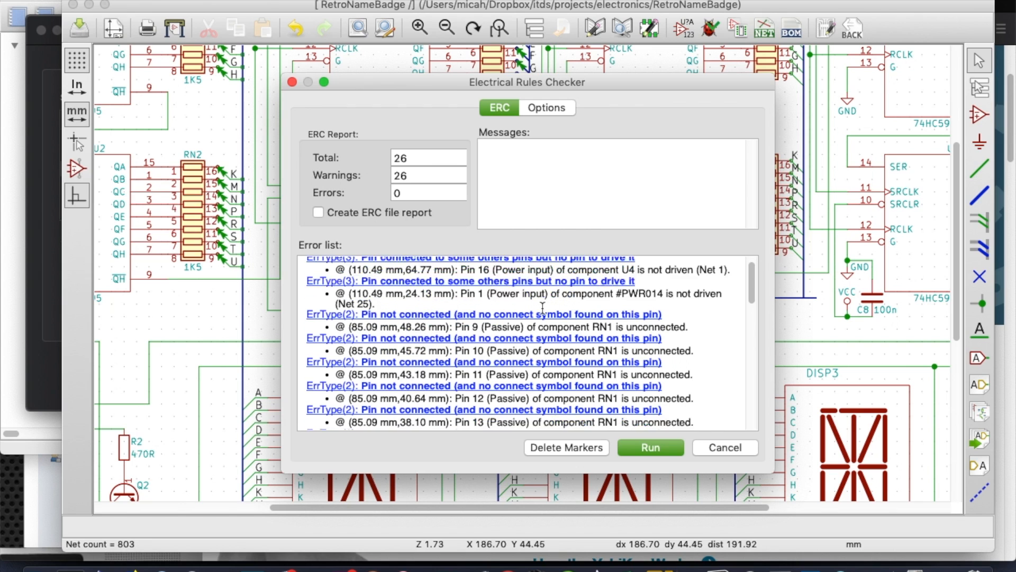
{"action": "scroll", "coordinate": [543, 307], "scroll_direction": "up", "scroll_amount": 10}
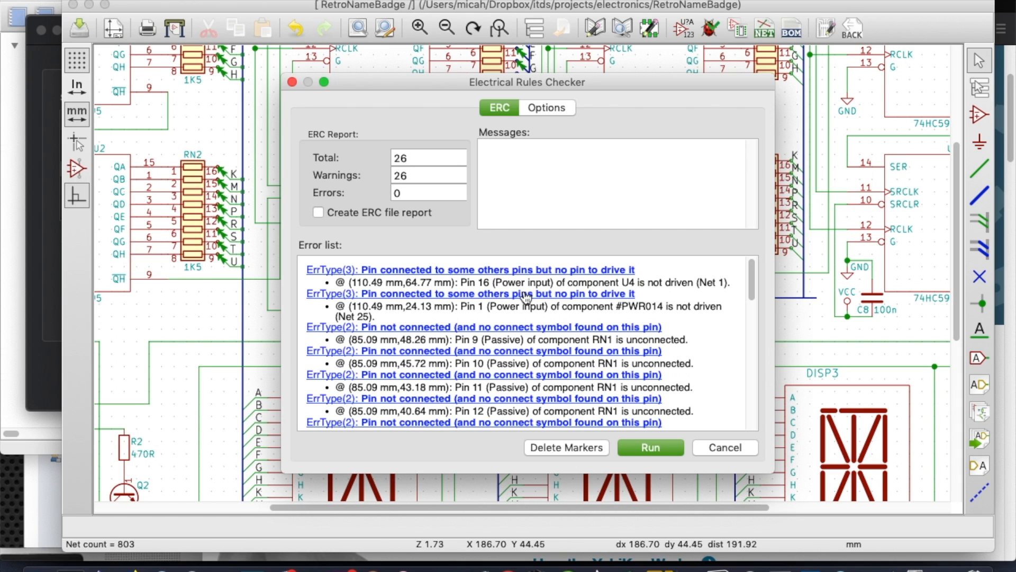
{"action": "scroll", "coordinate": [525, 297], "scroll_direction": "down", "scroll_amount": 6}
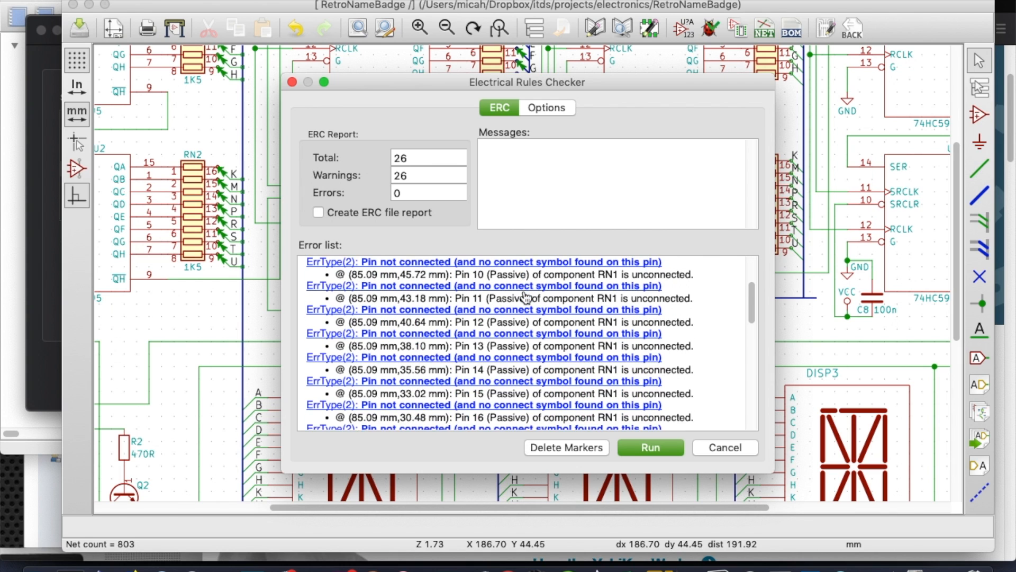
{"action": "scroll", "coordinate": [525, 297], "scroll_direction": "down", "scroll_amount": 10}
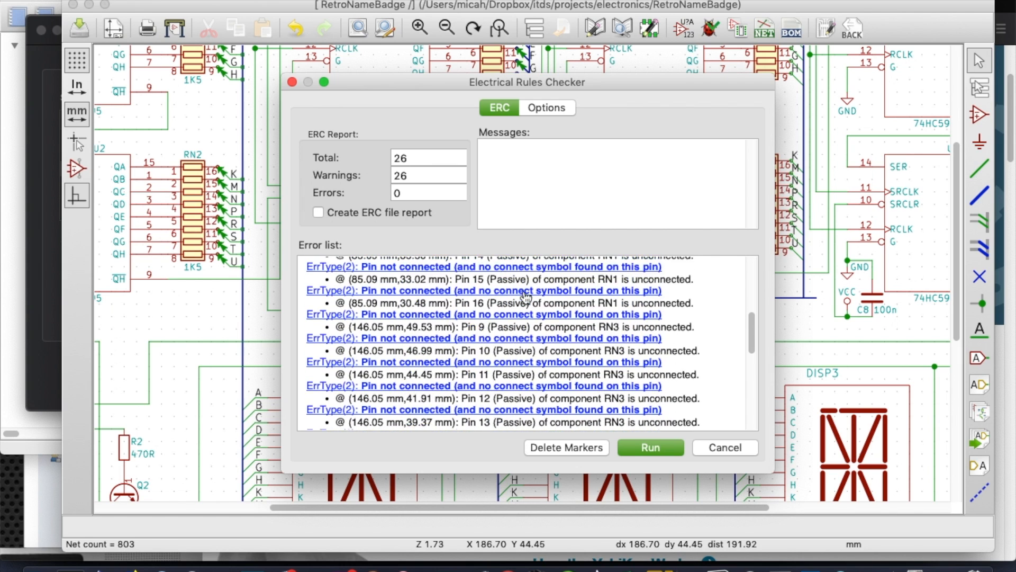
{"action": "scroll", "coordinate": [525, 297], "scroll_direction": "down", "scroll_amount": 3}
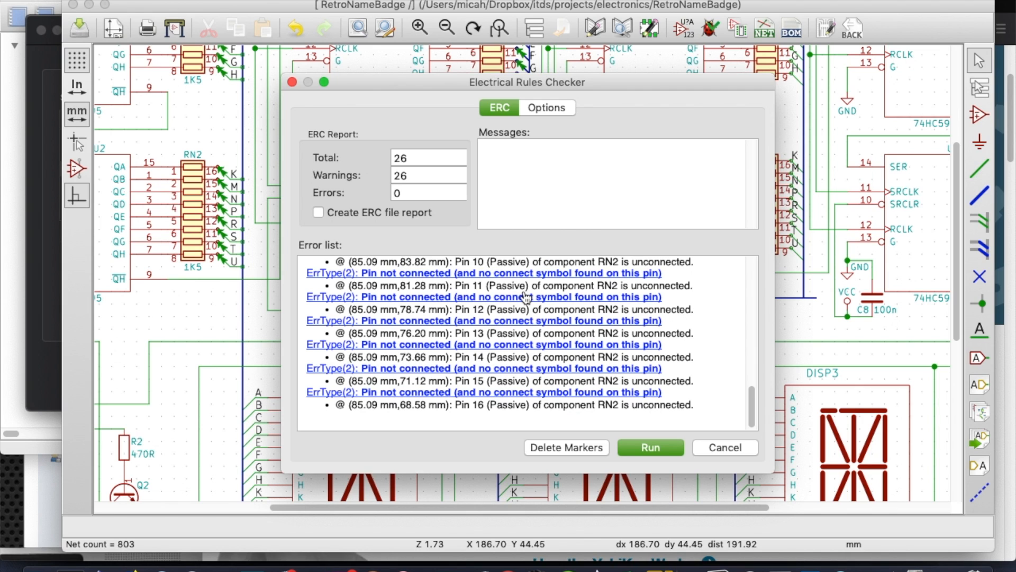
{"action": "scroll", "coordinate": [525, 297], "scroll_direction": "up", "scroll_amount": 5}
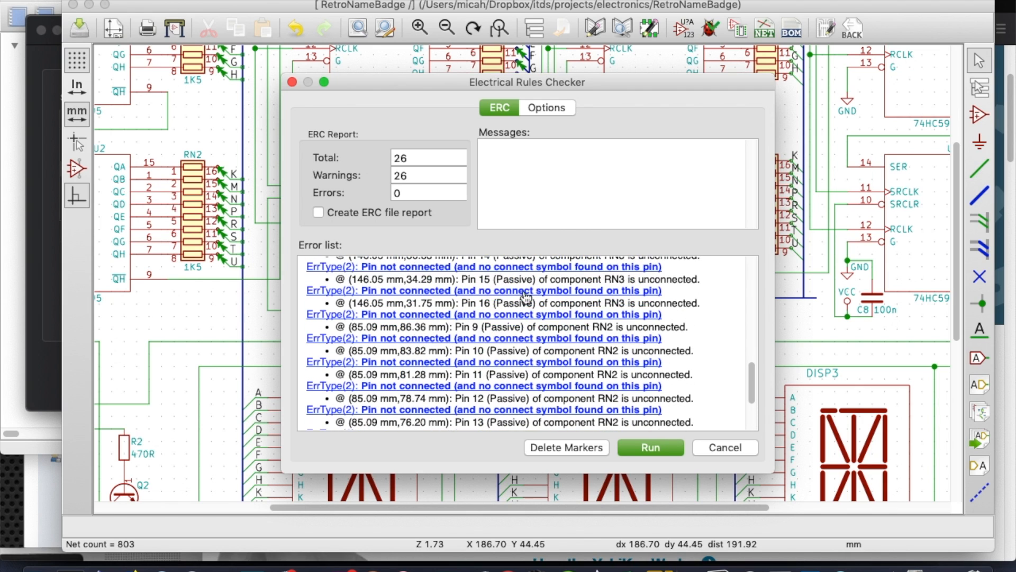
{"action": "scroll", "coordinate": [525, 298], "scroll_direction": "up", "scroll_amount": 10}
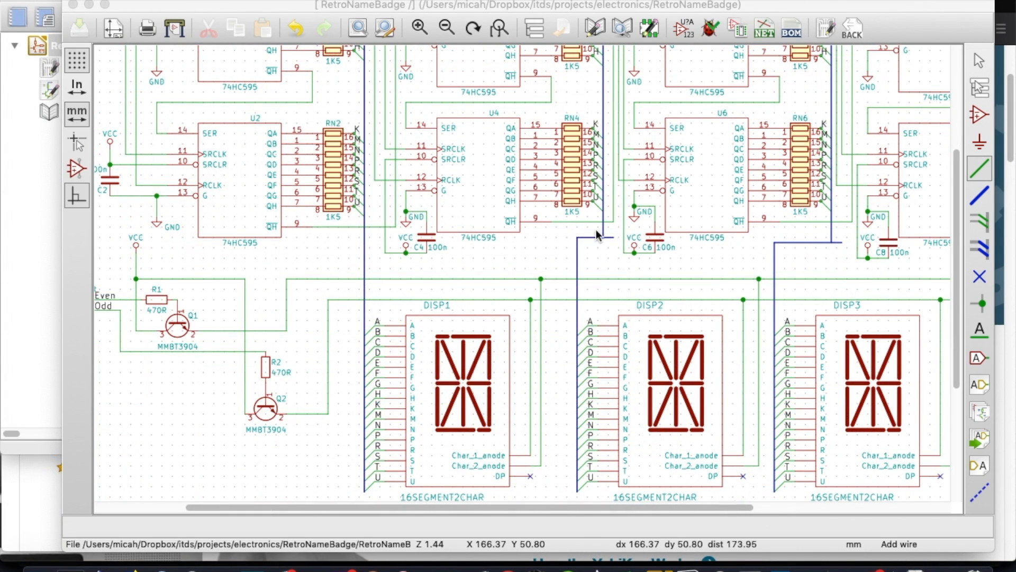
Run the electrical rules check again on the revised schematic and close the checker
{"action": "left_click", "coordinate": [709, 37]}
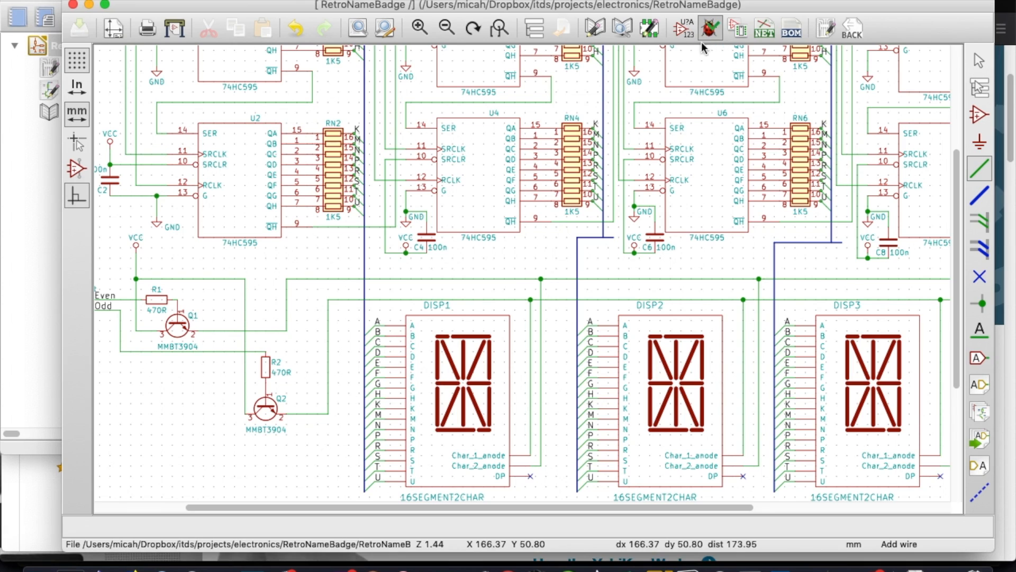
{"action": "left_click", "coordinate": [677, 416]}
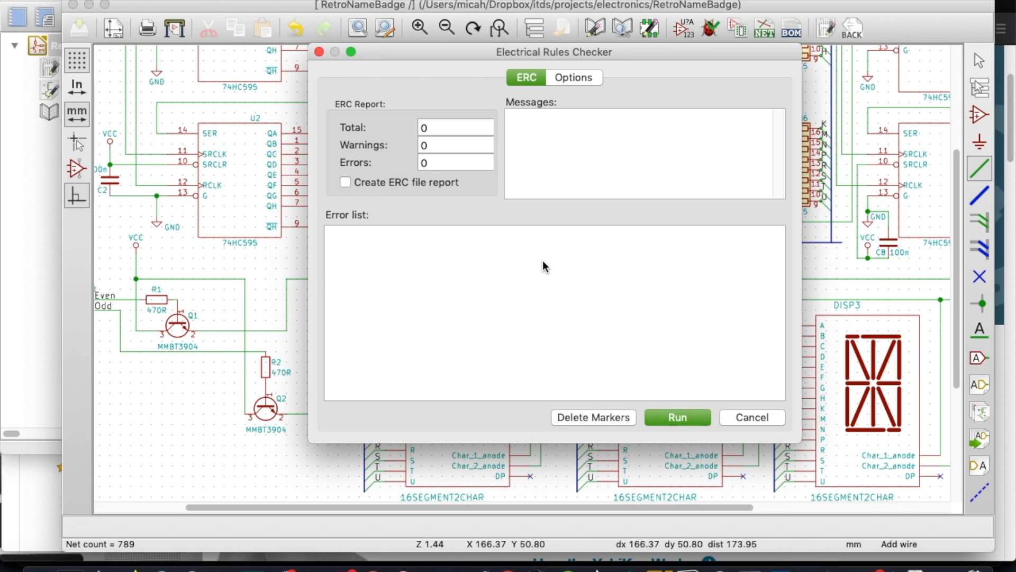
{"action": "left_click", "coordinate": [318, 51]}
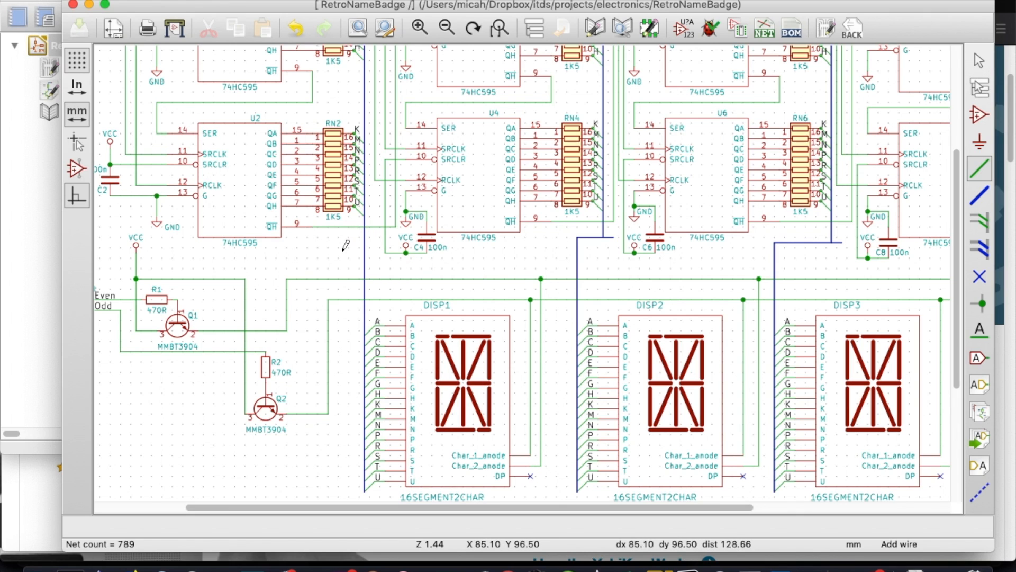
Look over the Char Select transistor circuit, the Serial In connector, the power flags and the first shift register columns
{"action": "scroll", "coordinate": [346, 246], "scroll_direction": "left", "scroll_amount": 5}
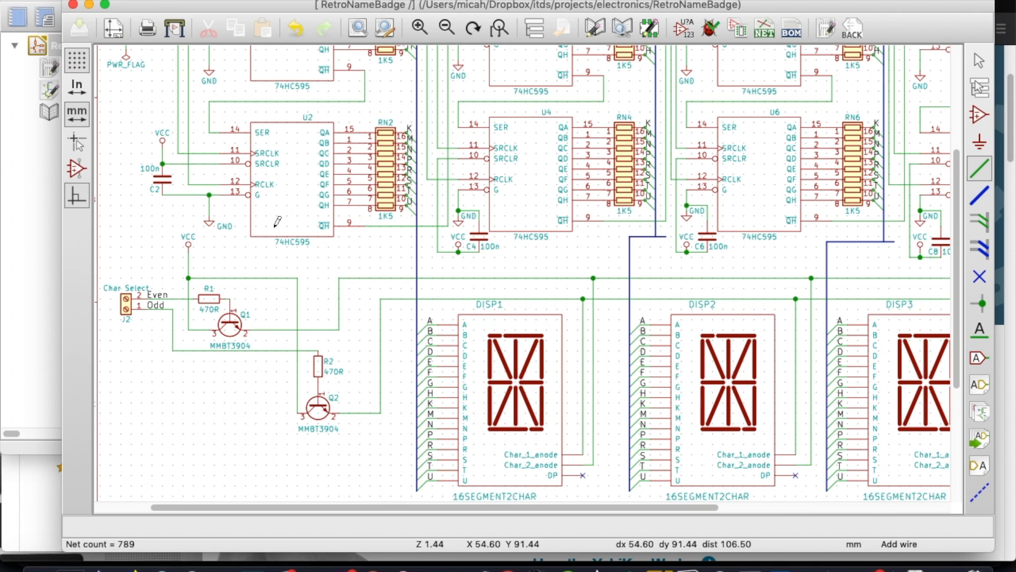
{"action": "scroll", "coordinate": [290, 208], "scroll_direction": "up", "scroll_amount": 5}
{"action": "scroll", "coordinate": [291, 209], "scroll_direction": "left", "scroll_amount": 2}
{"action": "scroll", "coordinate": [277, 221], "scroll_direction": "up", "scroll_amount": 1}
{"action": "scroll", "coordinate": [277, 221], "scroll_direction": "left", "scroll_amount": 1}
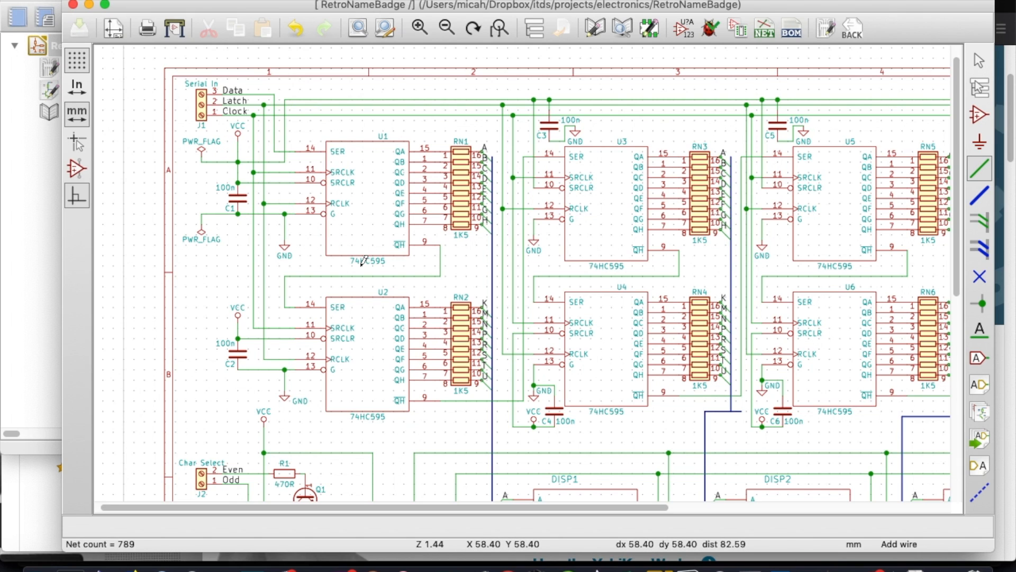
{"action": "scroll", "coordinate": [364, 259], "scroll_direction": "right", "scroll_amount": 2}
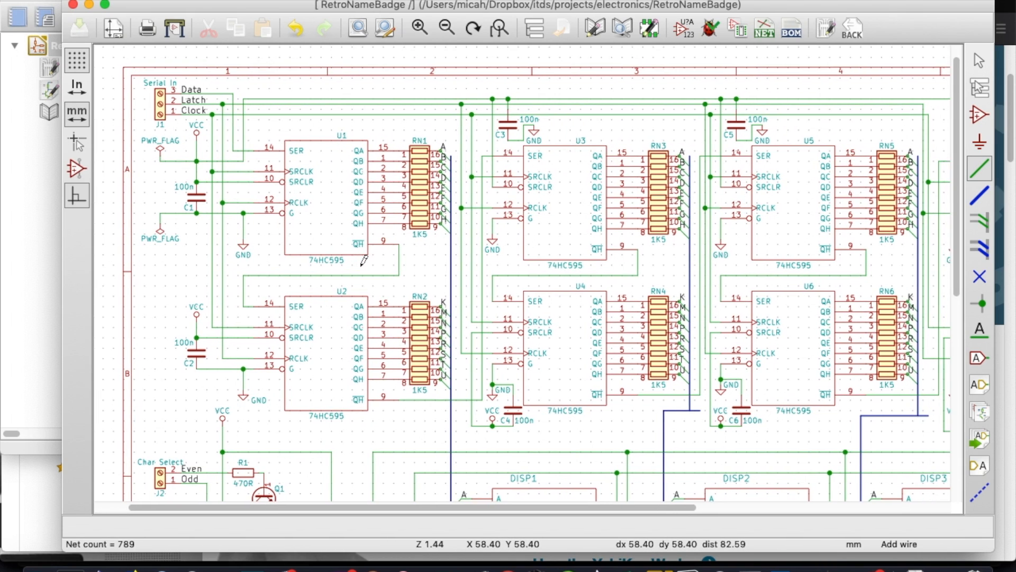
Examine the wiring from the shift register chain through the resistor networks and buses to the 16-segment displays and their anode transistors
{"action": "scroll", "coordinate": [364, 259], "scroll_direction": "down", "scroll_amount": 2}
{"action": "scroll", "coordinate": [364, 259], "scroll_direction": "right", "scroll_amount": 1}
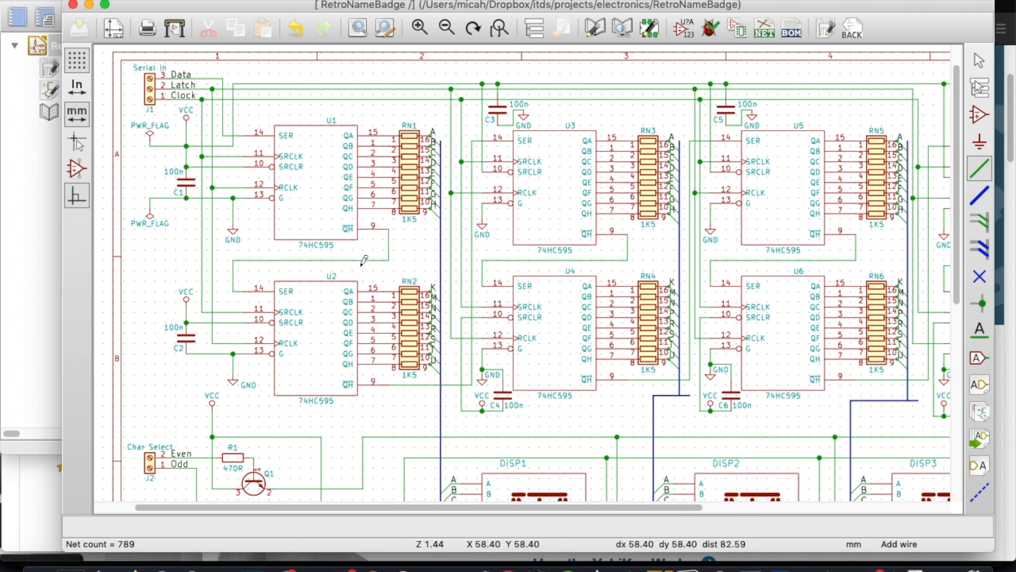
{"action": "scroll", "coordinate": [364, 259], "scroll_direction": "down", "scroll_amount": 1}
{"action": "scroll", "coordinate": [364, 259], "scroll_direction": "down", "scroll_amount": 1}
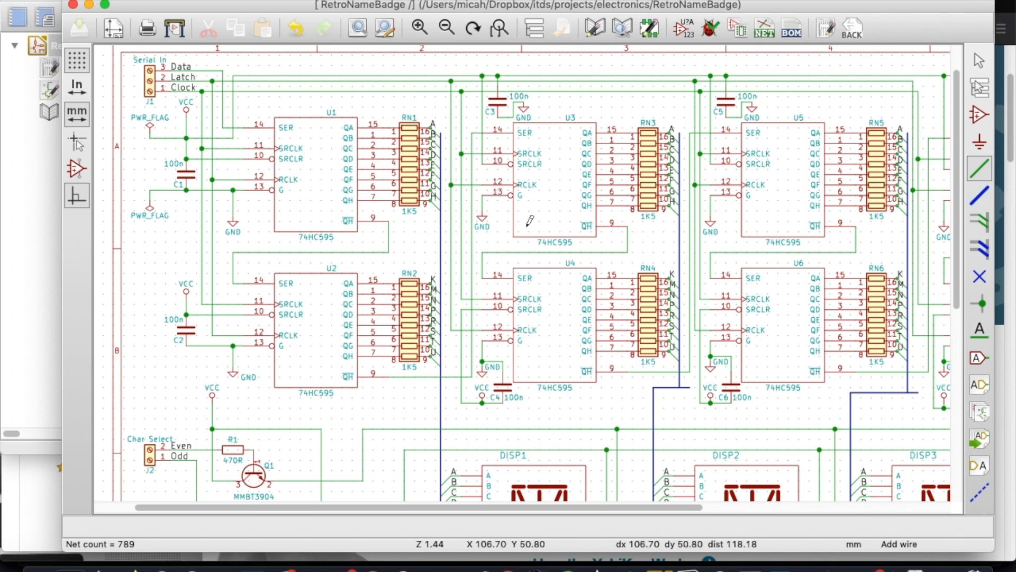
{"action": "scroll", "coordinate": [538, 244], "scroll_direction": "down", "scroll_amount": 3}
{"action": "scroll", "coordinate": [537, 244], "scroll_direction": "down", "scroll_amount": 3}
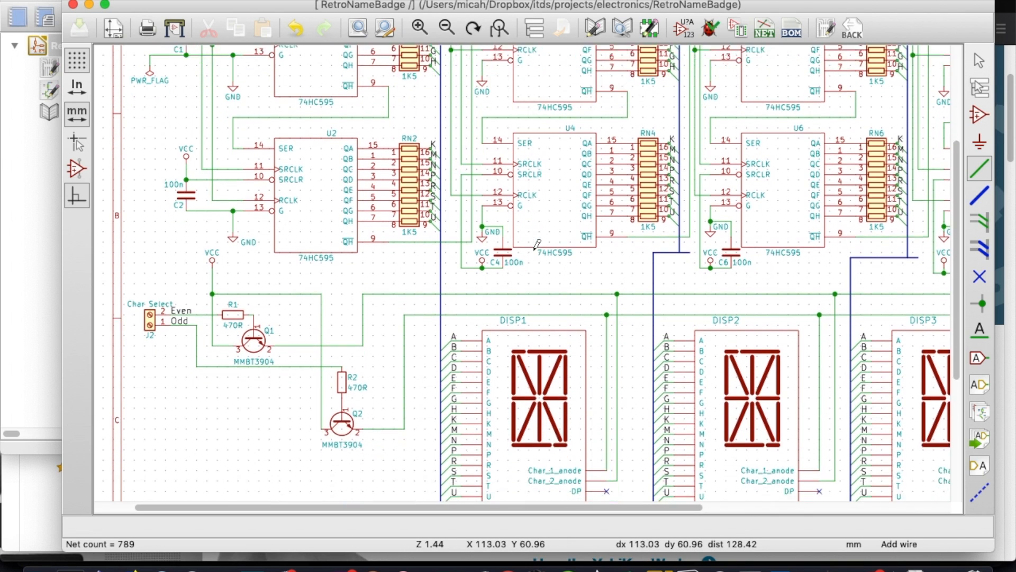
{"action": "scroll", "coordinate": [538, 245], "scroll_direction": "right", "scroll_amount": 5}
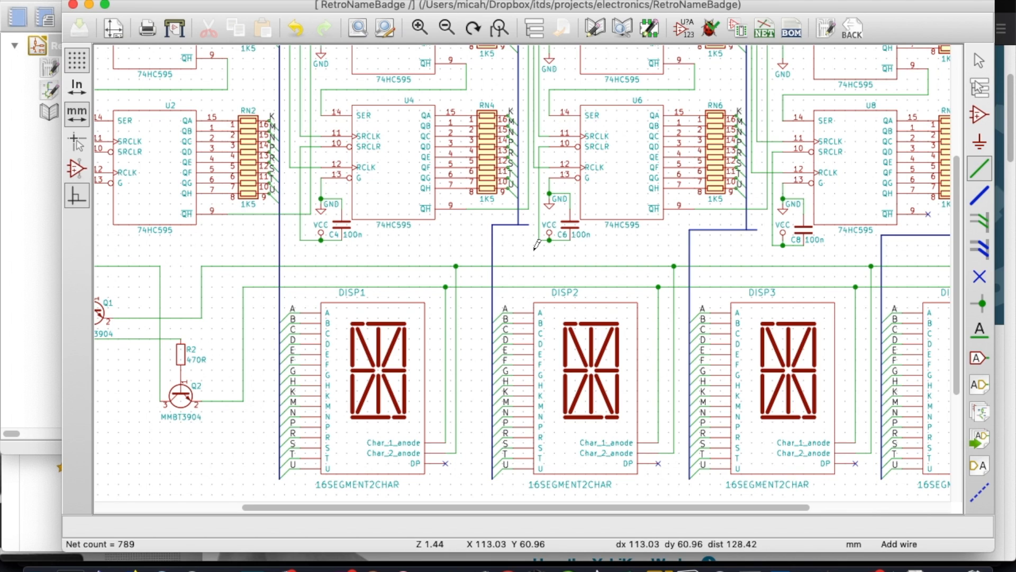
{"action": "scroll", "coordinate": [533, 249], "scroll_direction": "up", "scroll_amount": 2}
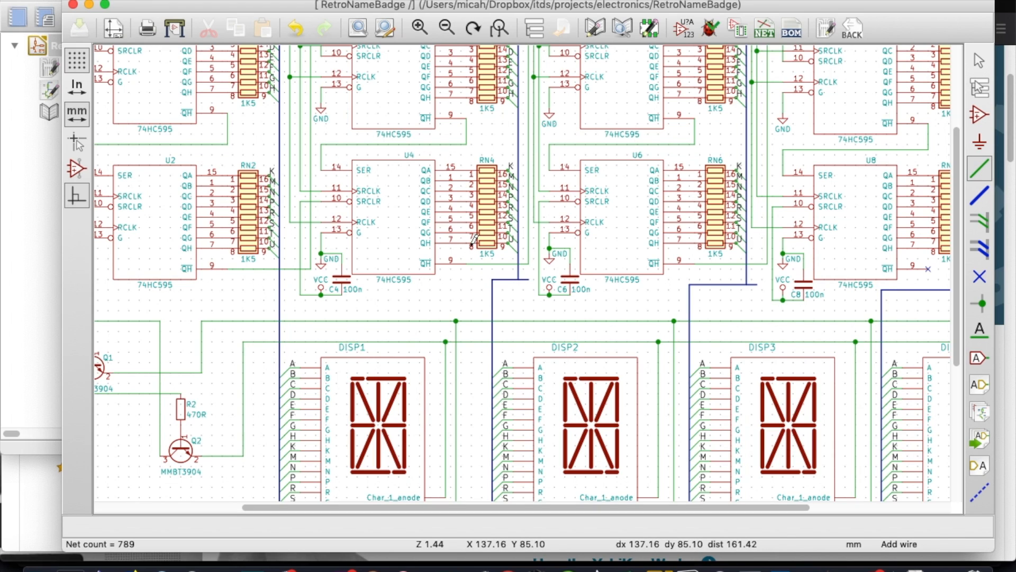
{"action": "scroll", "coordinate": [473, 239], "scroll_direction": "up", "scroll_amount": 5}
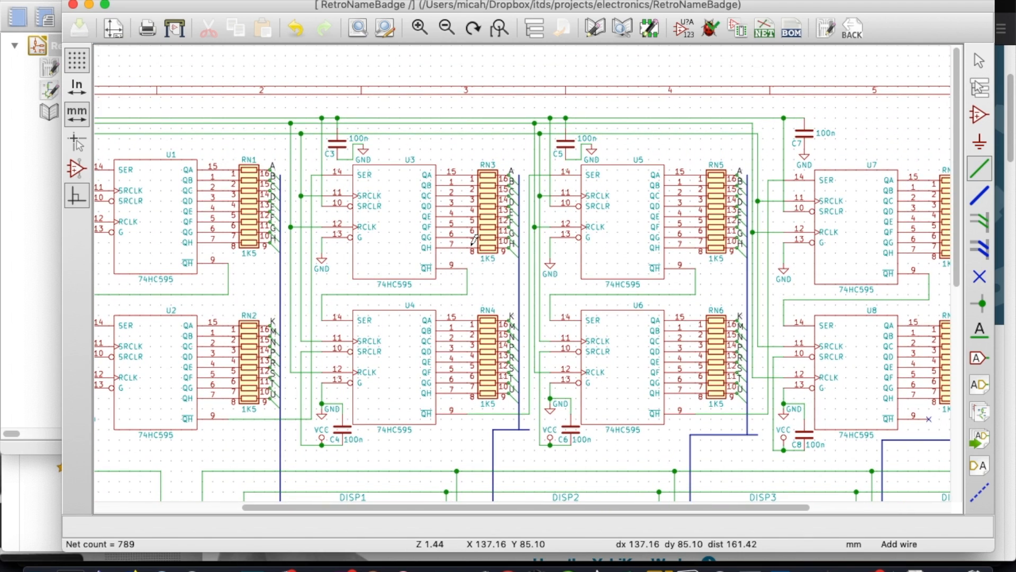
{"action": "scroll", "coordinate": [474, 239], "scroll_direction": "left", "scroll_amount": 5}
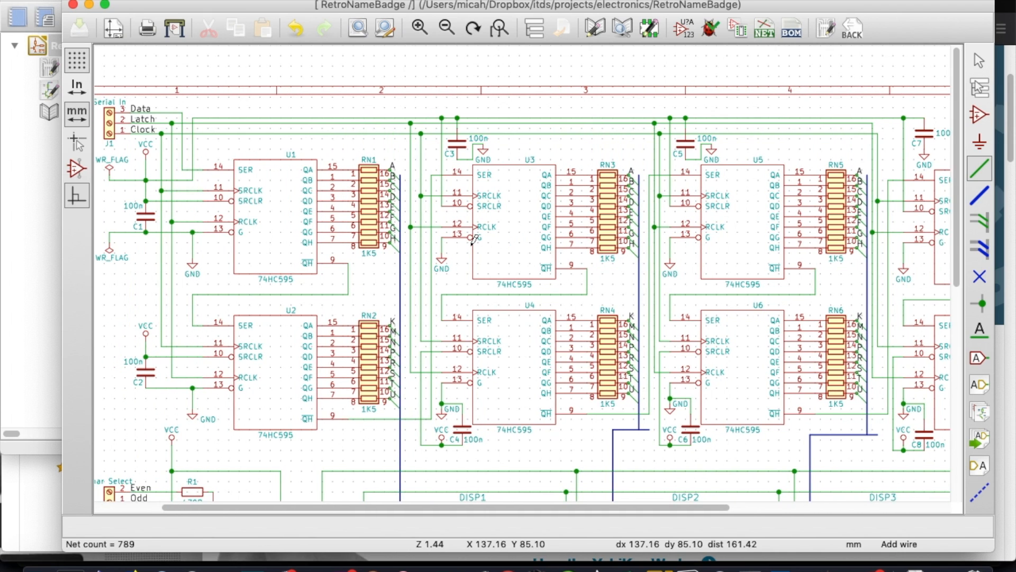
{"action": "scroll", "coordinate": [473, 239], "scroll_direction": "down", "scroll_amount": 5}
{"action": "scroll", "coordinate": [473, 239], "scroll_direction": "right", "scroll_amount": 2}
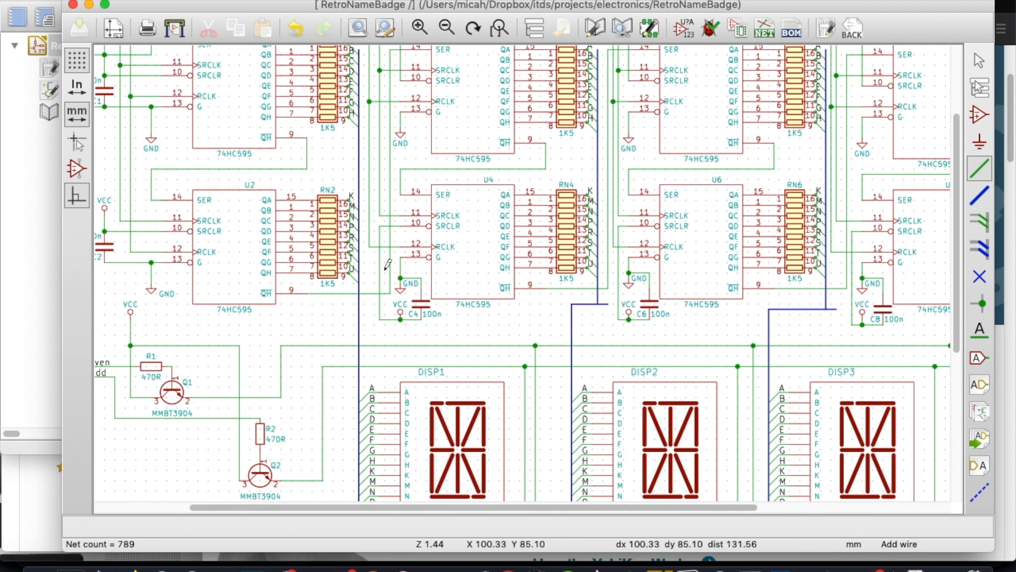